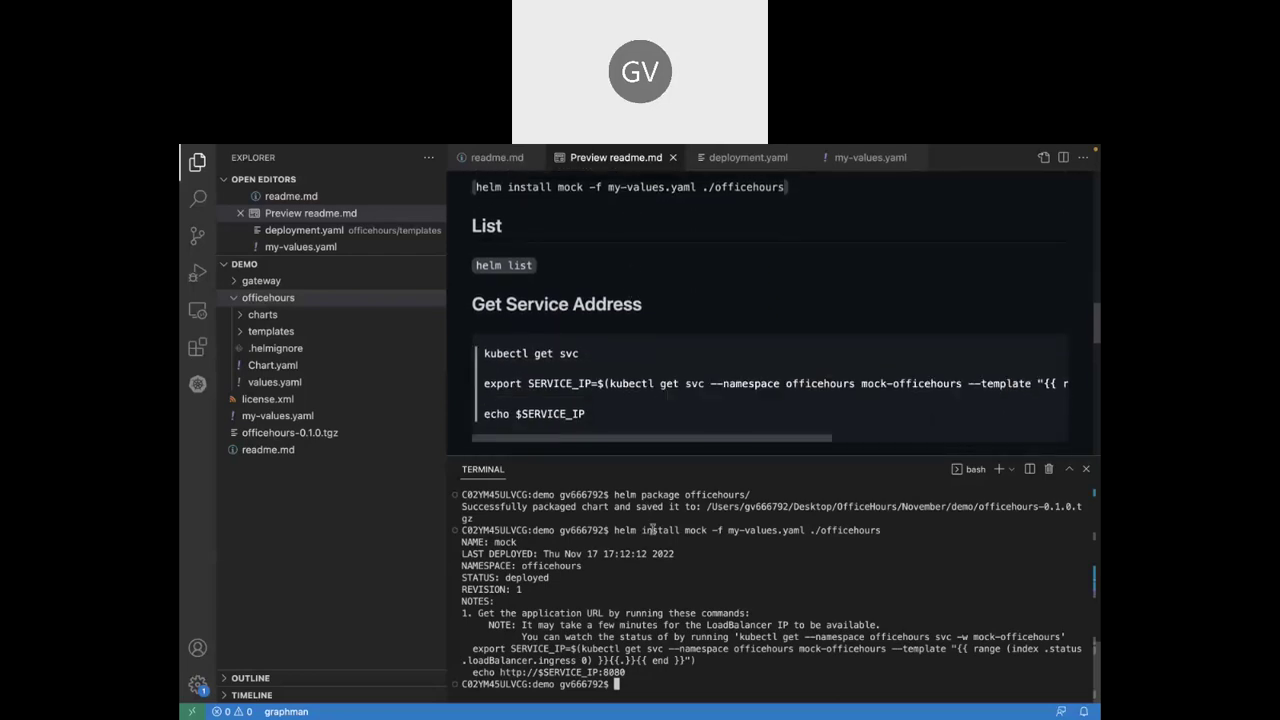
# Run helm list and confirm release mock in namespace officehours at revision 1.
pyautogui.write('helm list')
pyautogui.press('Return')
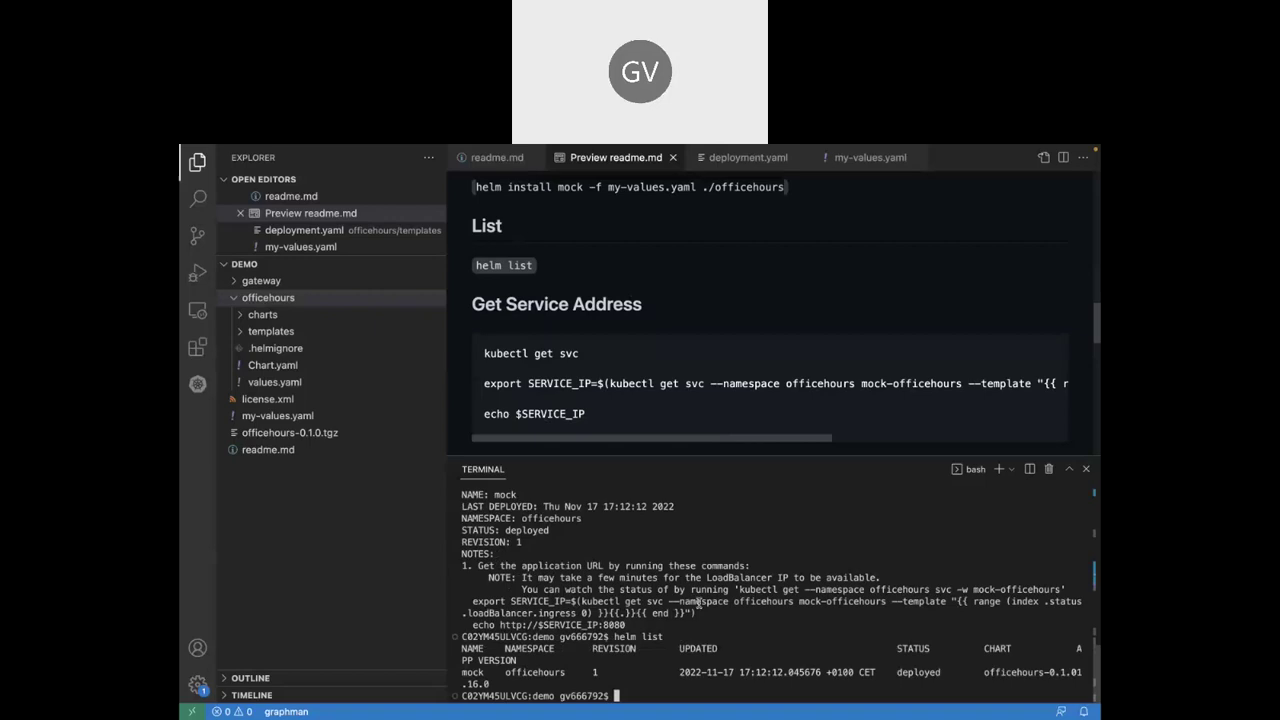
pyautogui.moveTo(387, 511); pyautogui.dragTo(323, 515)
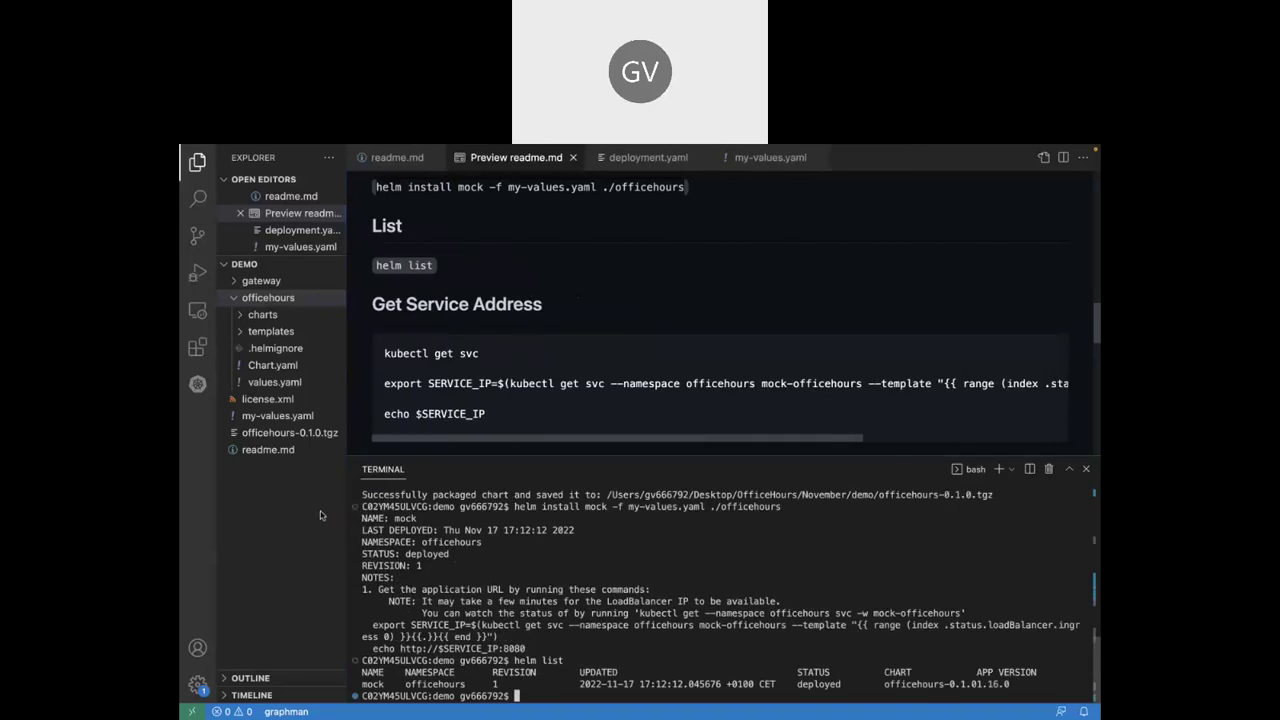
pyautogui.moveTo(364, 684)
pyautogui.mouseDown()
pyautogui.moveTo(466, 684)
pyautogui.moveTo(385, 684)
pyautogui.mouseUp()
pyautogui.doubleClick(410, 684)
pyautogui.moveTo(490, 684); pyautogui.dragTo(542, 686)
# Run kubectl get pods to check the mock pod is Running.
pyautogui.click(765, 636)
pyautogui.write('kubectl get pods')
pyautogui.press('Return')
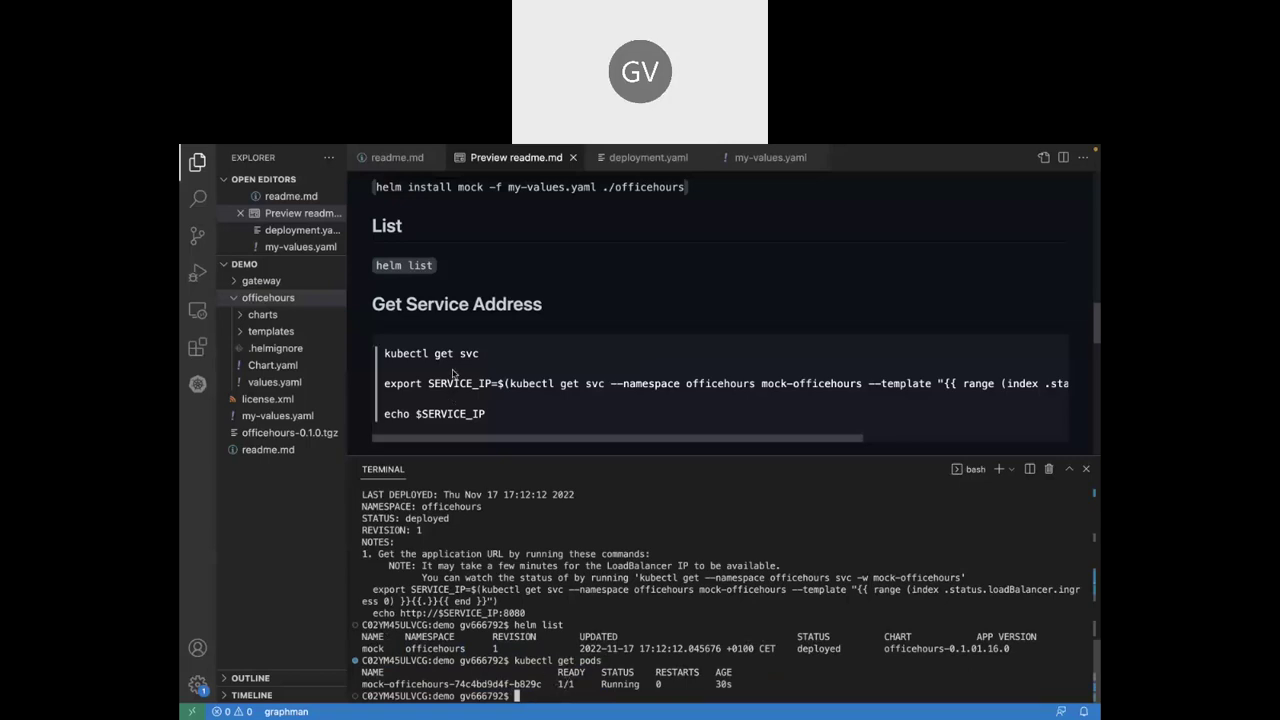
# Run kubectl get svc from the readme and note external IP 34.89.70.84.
pyautogui.moveTo(385, 354); pyautogui.dragTo(478, 354)
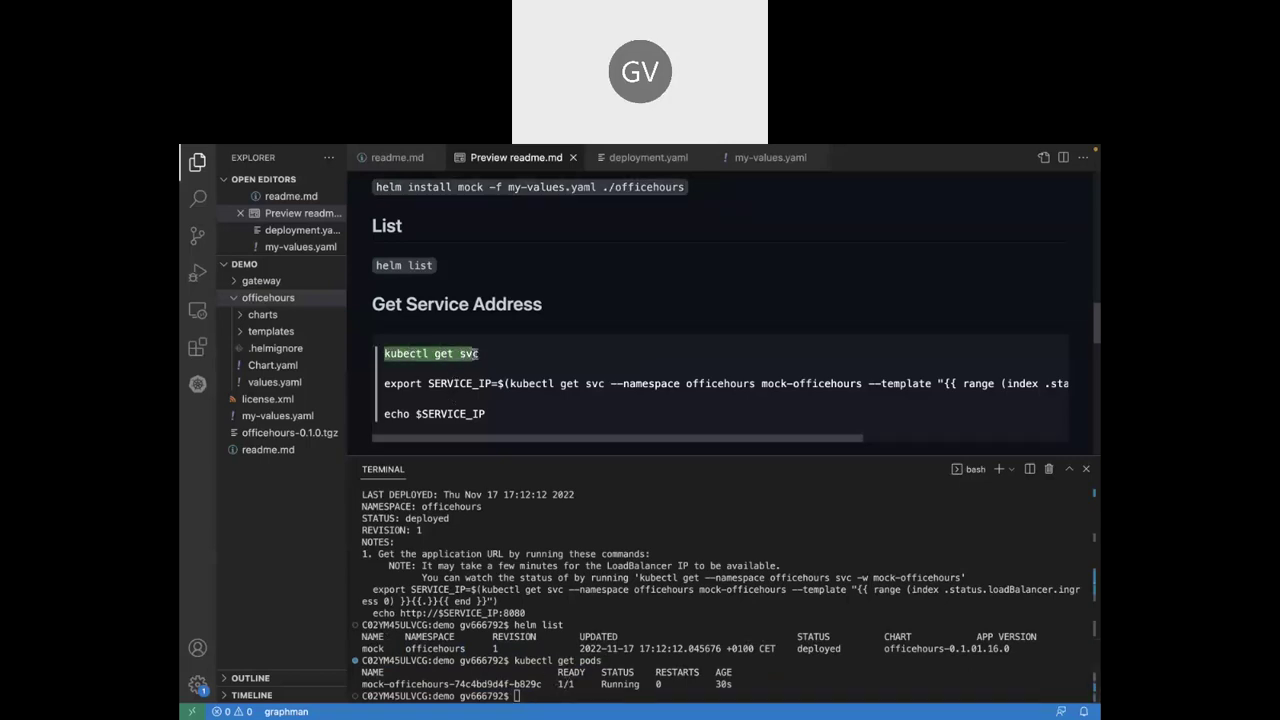
pyautogui.press('super+c')
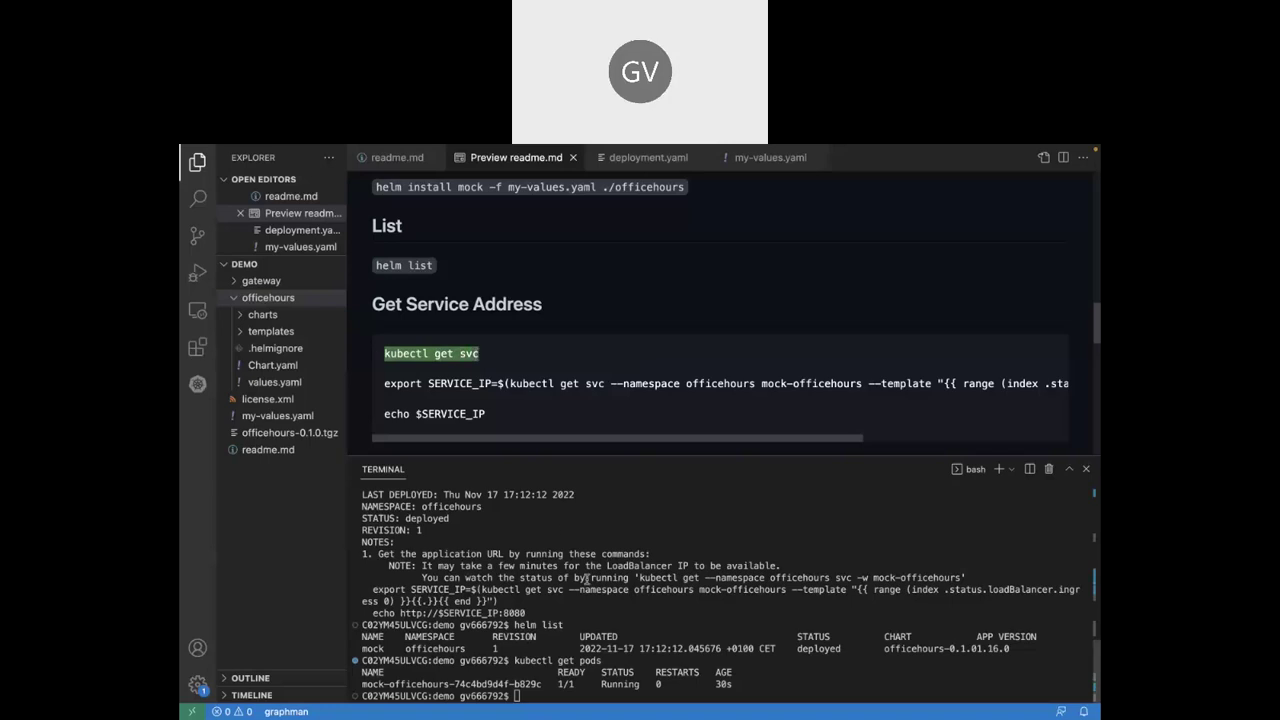
pyautogui.click(619, 577)
pyautogui.press('super+v')
pyautogui.press('Return')
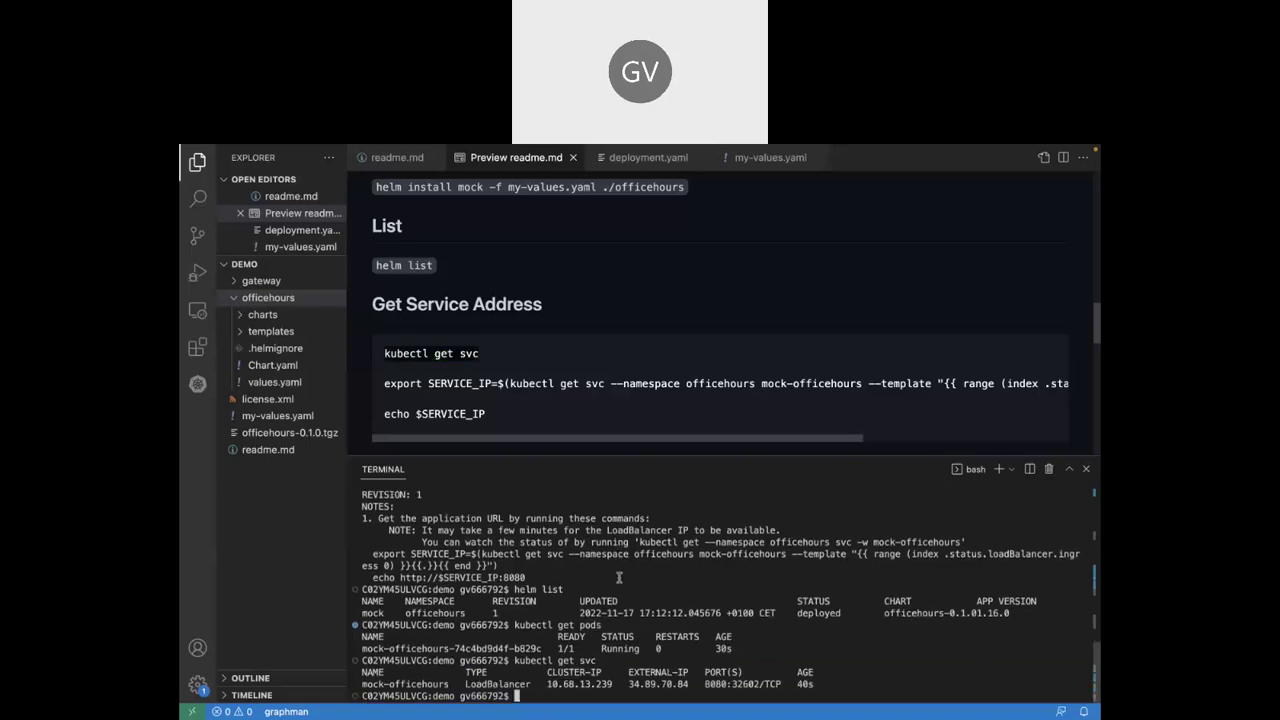
pyautogui.doubleClick(650, 684)
pyautogui.scroll(-1, 530, 390)
pyautogui.moveTo(384, 352); pyautogui.dragTo(475, 352)
pyautogui.click(475, 352)
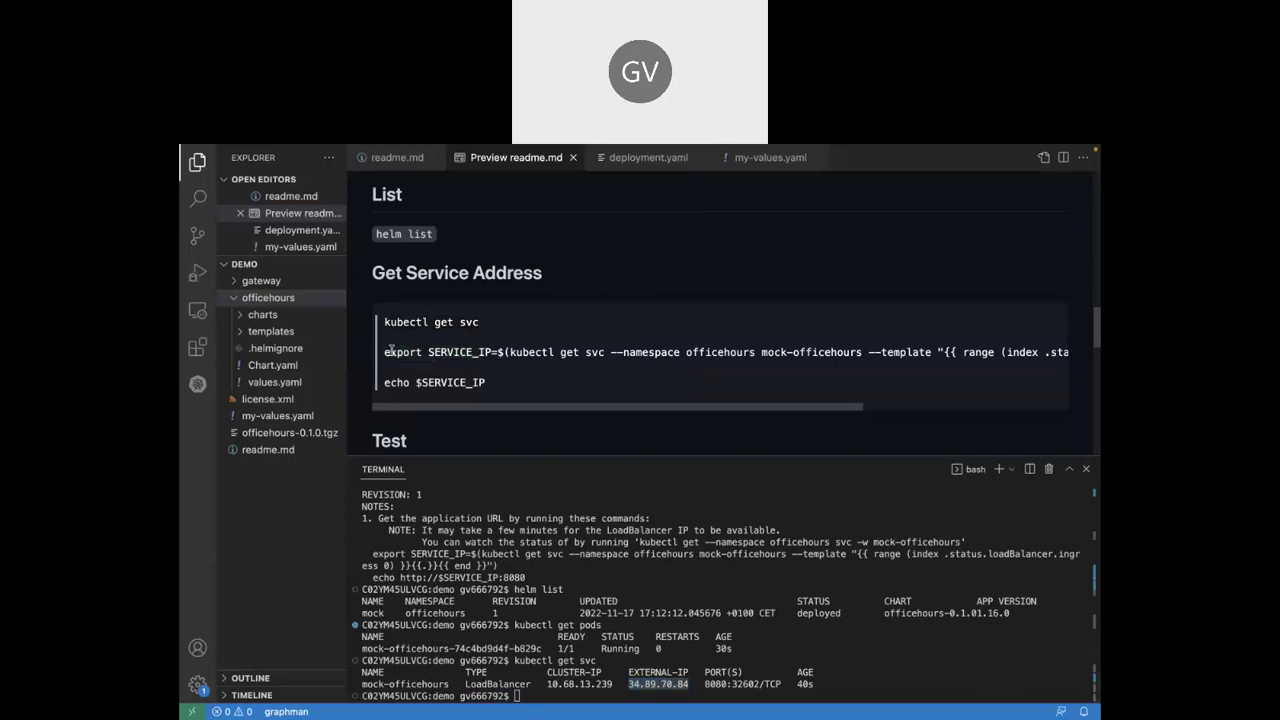
# Store the service's external IP in SERVICE_IP using the readme's export command.
pyautogui.moveTo(384, 352); pyautogui.dragTo(1084, 355)
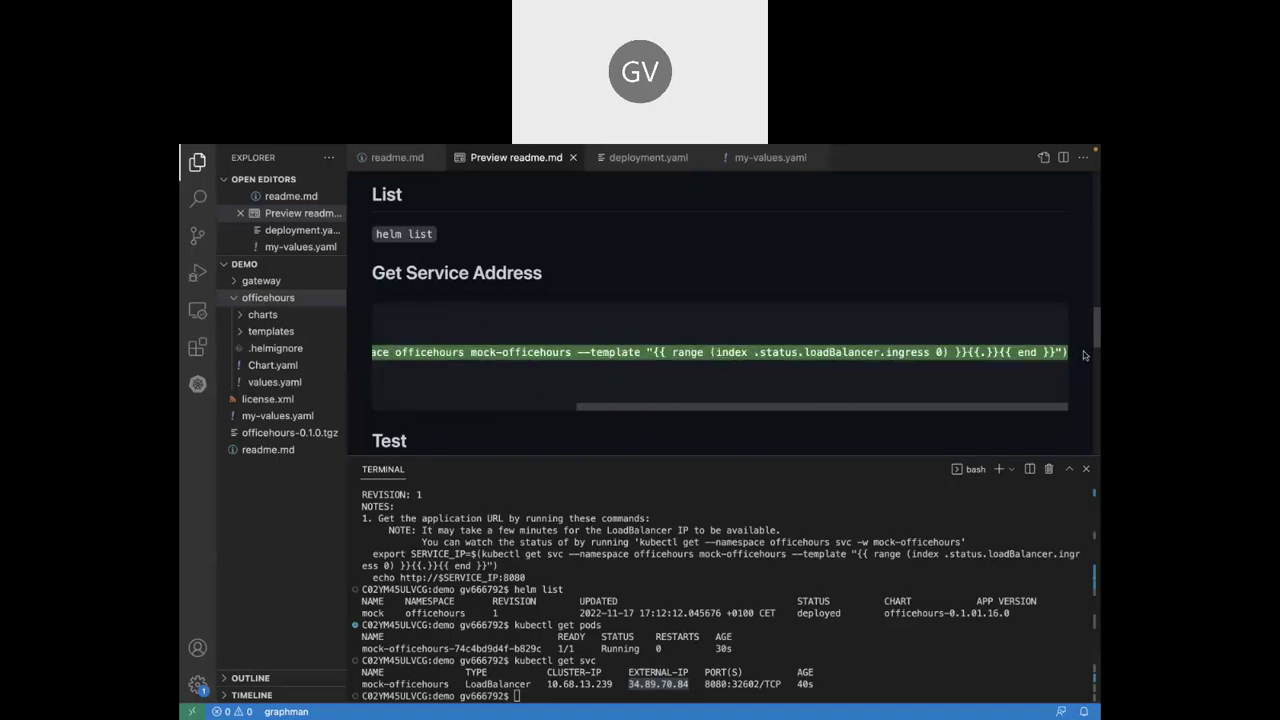
pyautogui.press('super+c')
pyautogui.click(860, 627)
pyautogui.press('super+v')
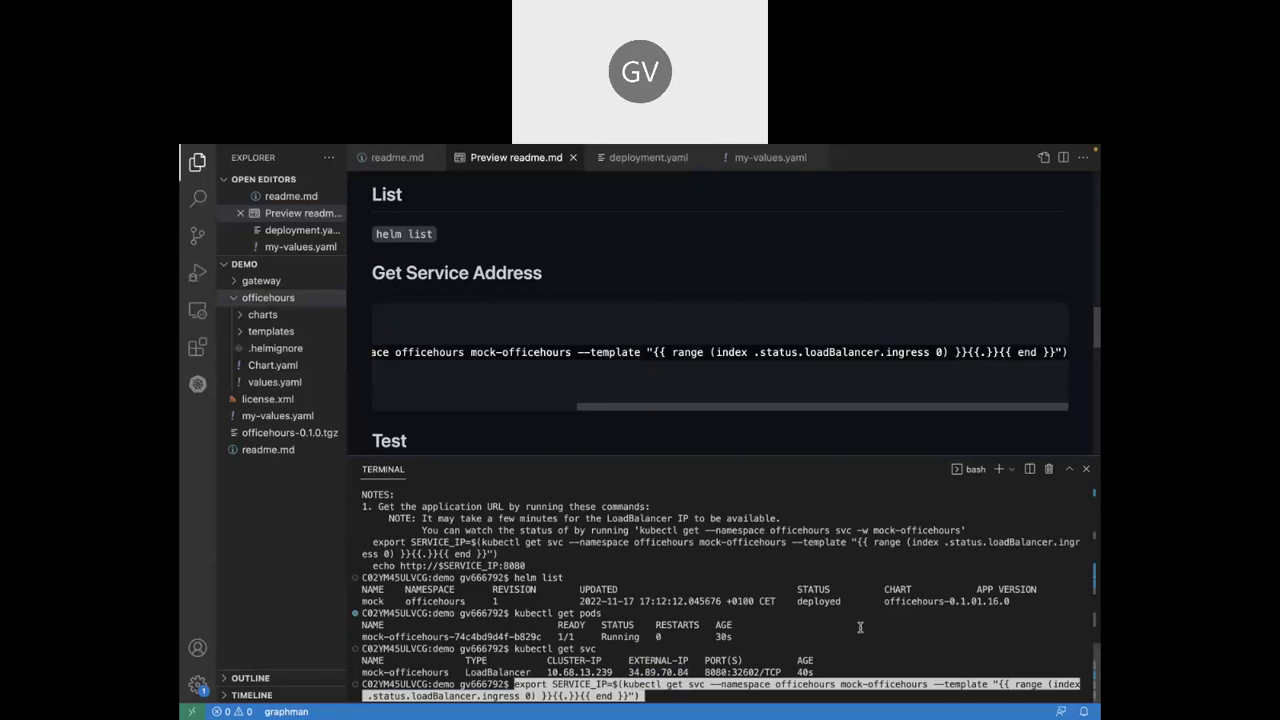
pyautogui.press('Return')
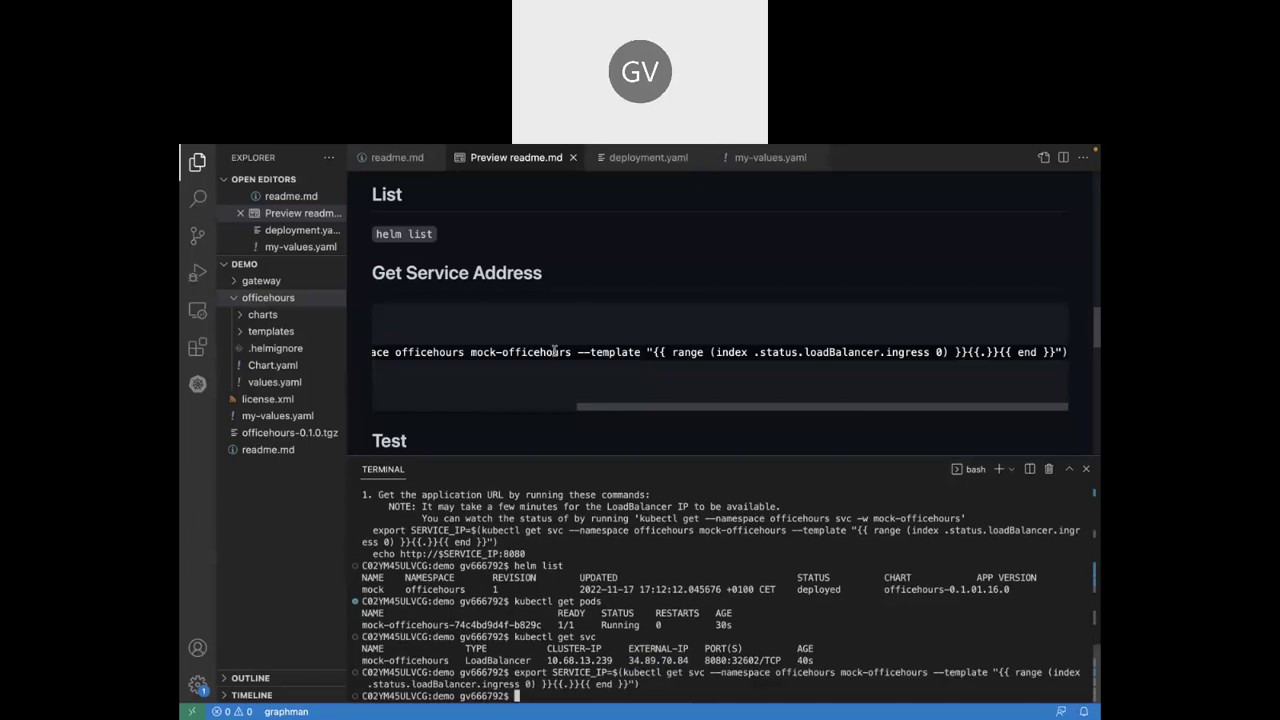
# Echo $SERVICE_IP and compare the printed 34.89.70.84 with the EXTERNAL-IP.
pyautogui.hscroll(-5, 555, 350)
pyautogui.moveTo(488, 383); pyautogui.dragTo(384, 383)
pyautogui.press('super+c')
pyautogui.click(566, 572)
pyautogui.press('super+v')
pyautogui.press('Return')
pyautogui.doubleClick(401, 684)
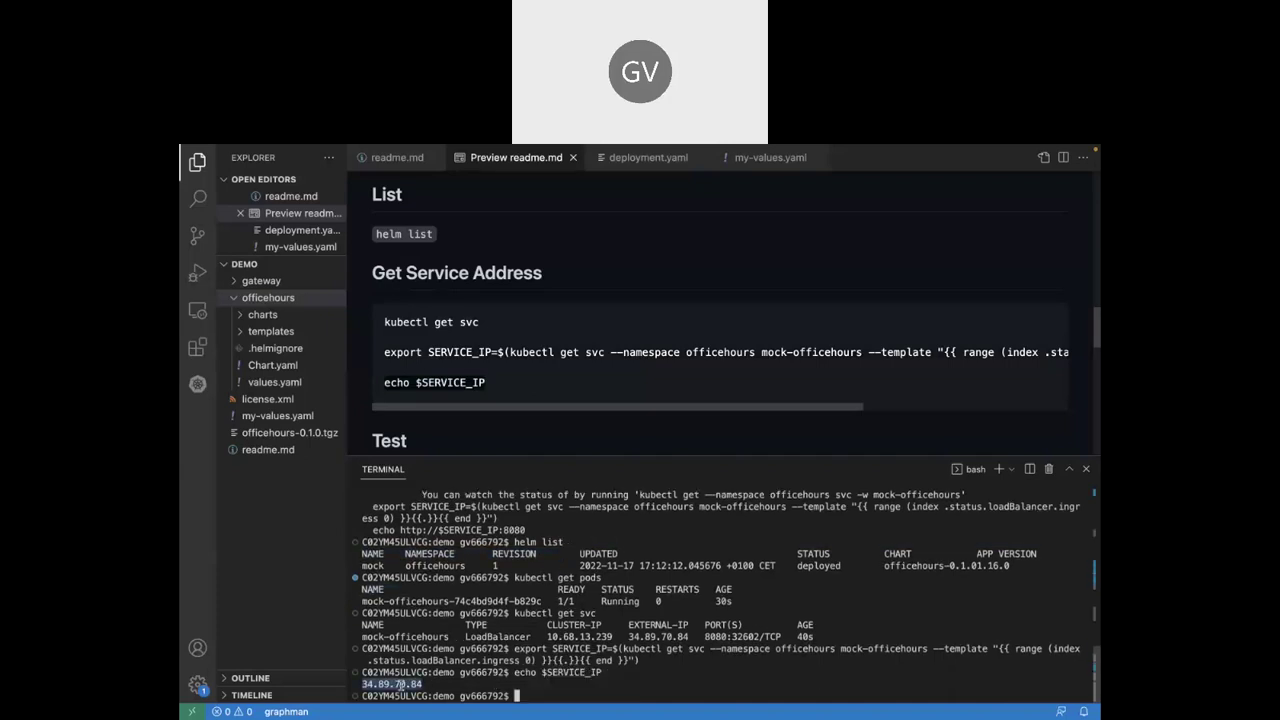
pyautogui.click(648, 636)
pyautogui.doubleClick(648, 636)
# Curl the service's /shipping endpoint and check the JSON shipping response.
pyautogui.scroll(-5, 598, 405)
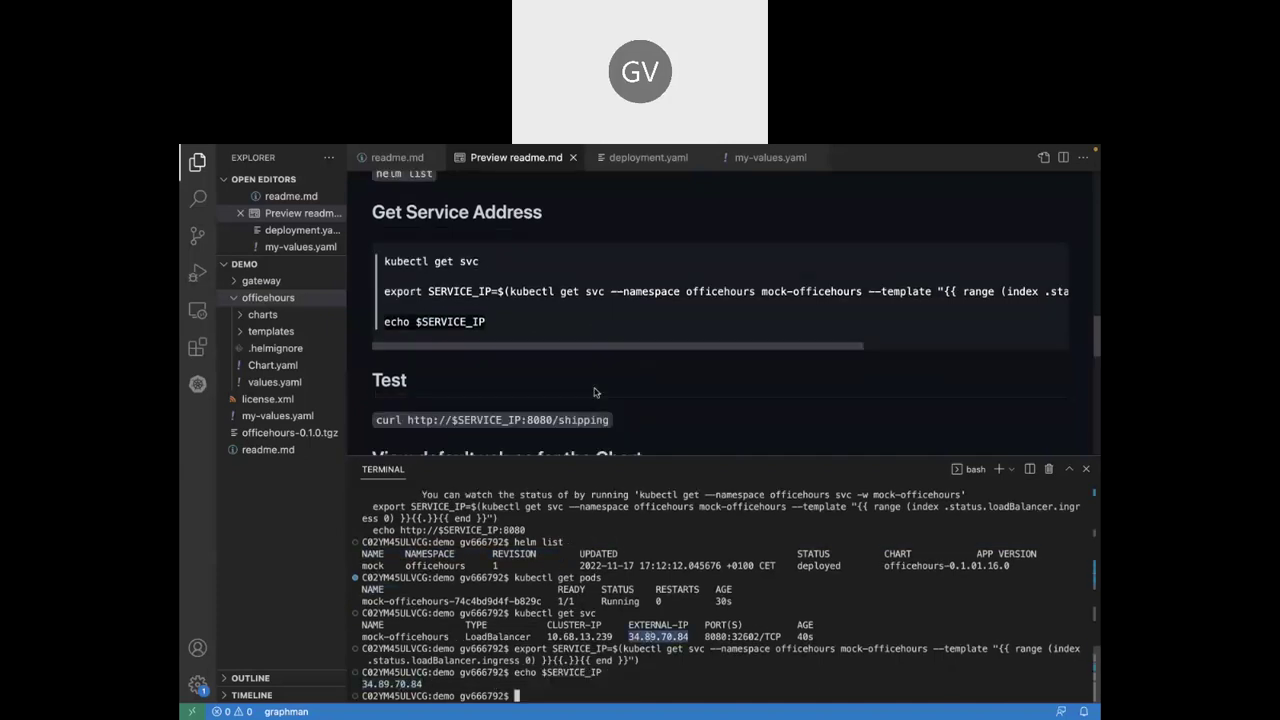
pyautogui.moveTo(614, 386); pyautogui.dragTo(373, 390)
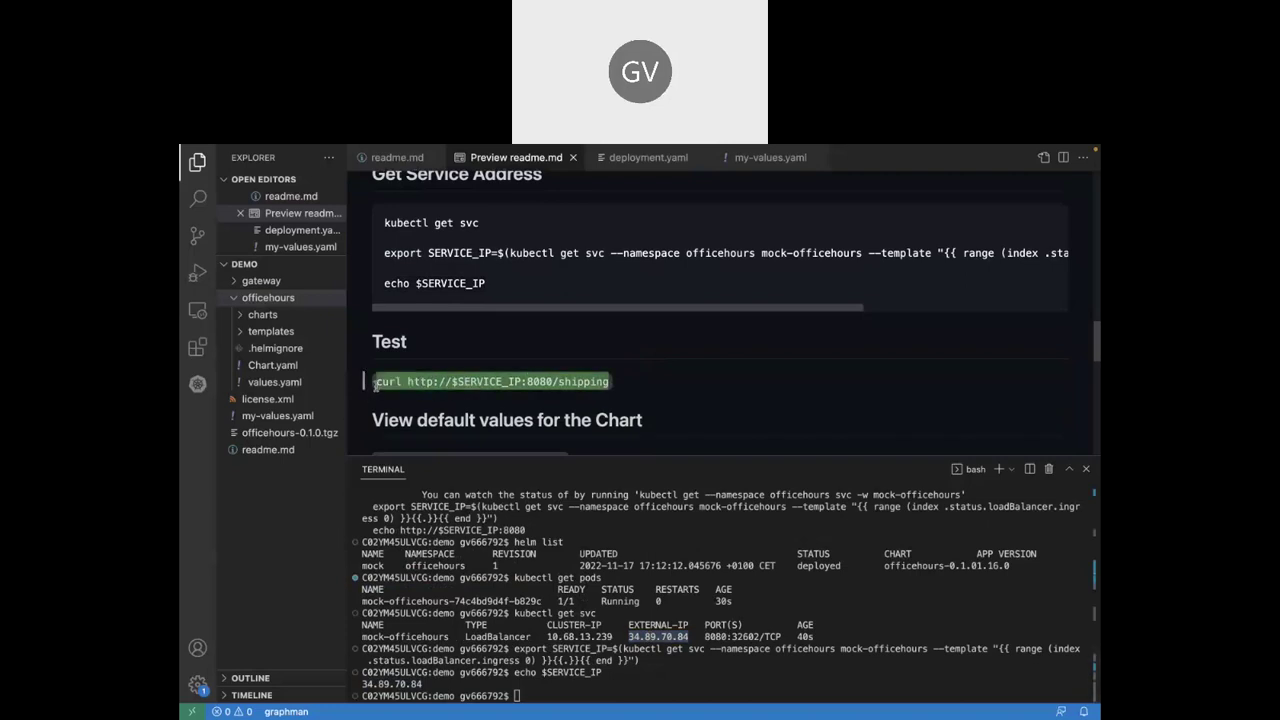
pyautogui.click(598, 587)
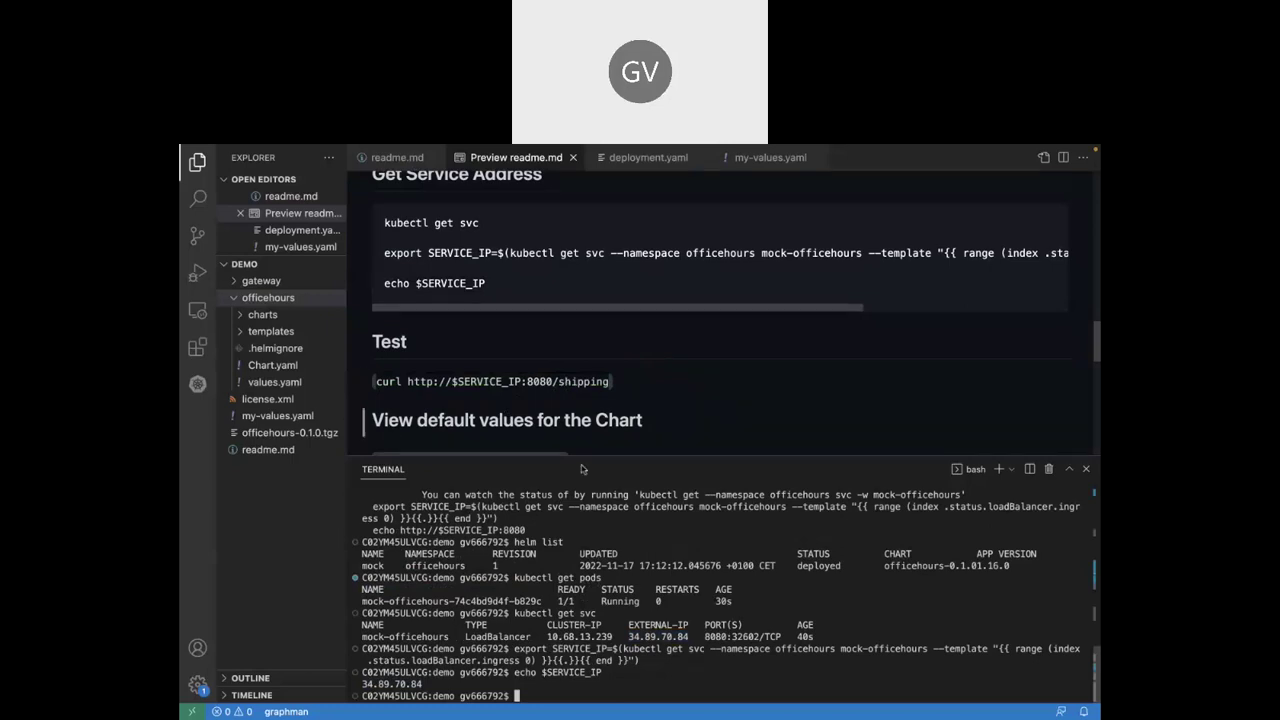
pyautogui.press('super+v')
pyautogui.press('Return')
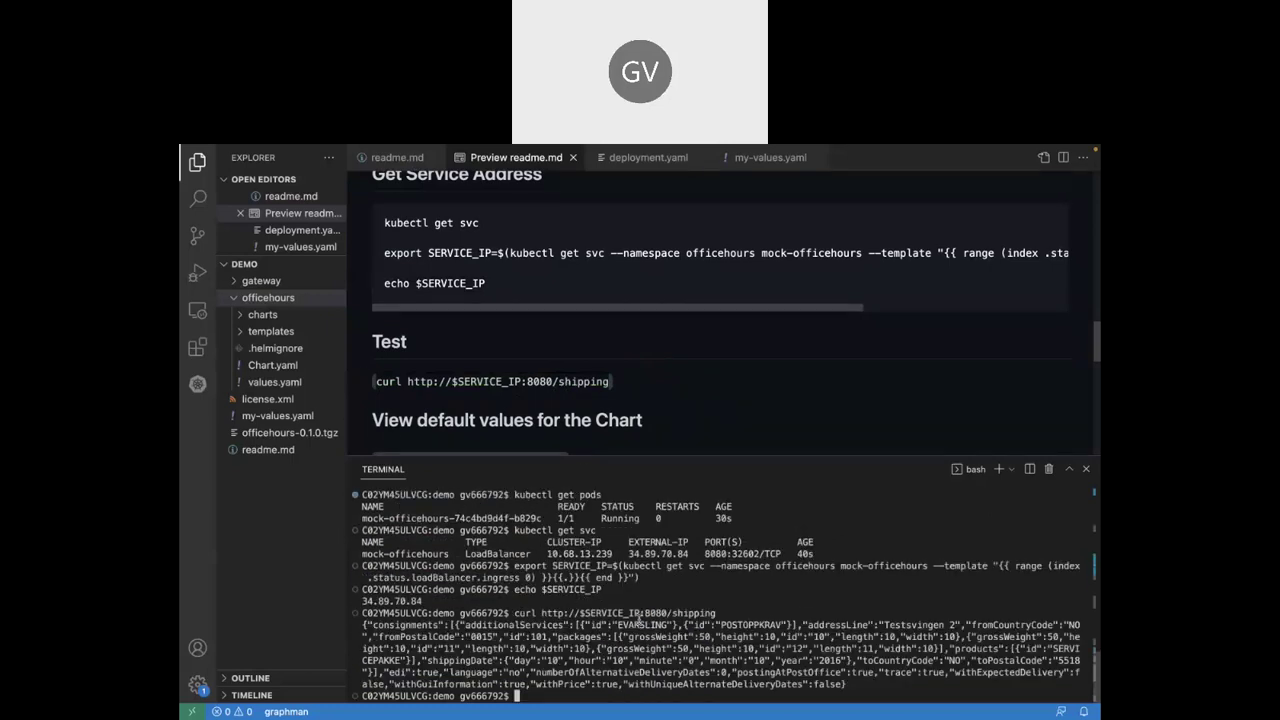
pyautogui.moveTo(362, 622); pyautogui.dragTo(852, 687)
pyautogui.press('super+c')
# Select the helm show values command in the readme and clear the terminal.
pyautogui.scroll(-3, 768, 363)
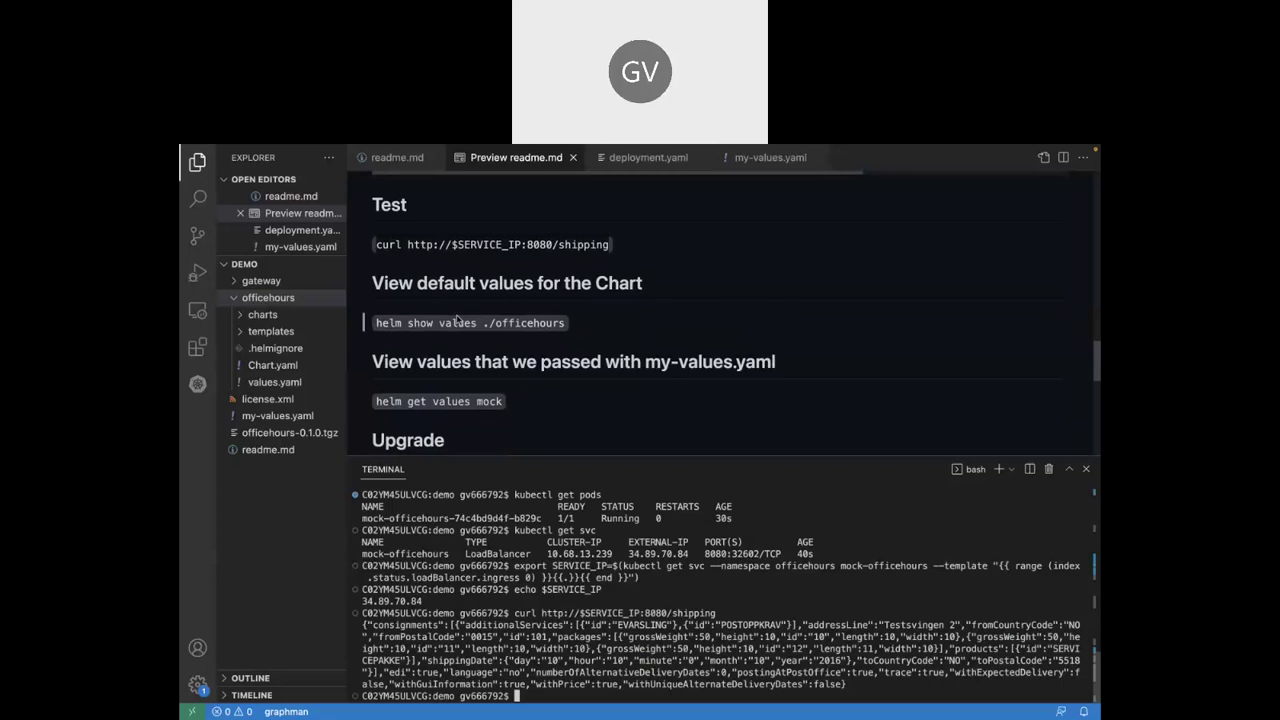
pyautogui.moveTo(380, 326); pyautogui.dragTo(566, 323)
pyautogui.click(620, 541)
pyautogui.write('clear')
pyautogui.press('Return')
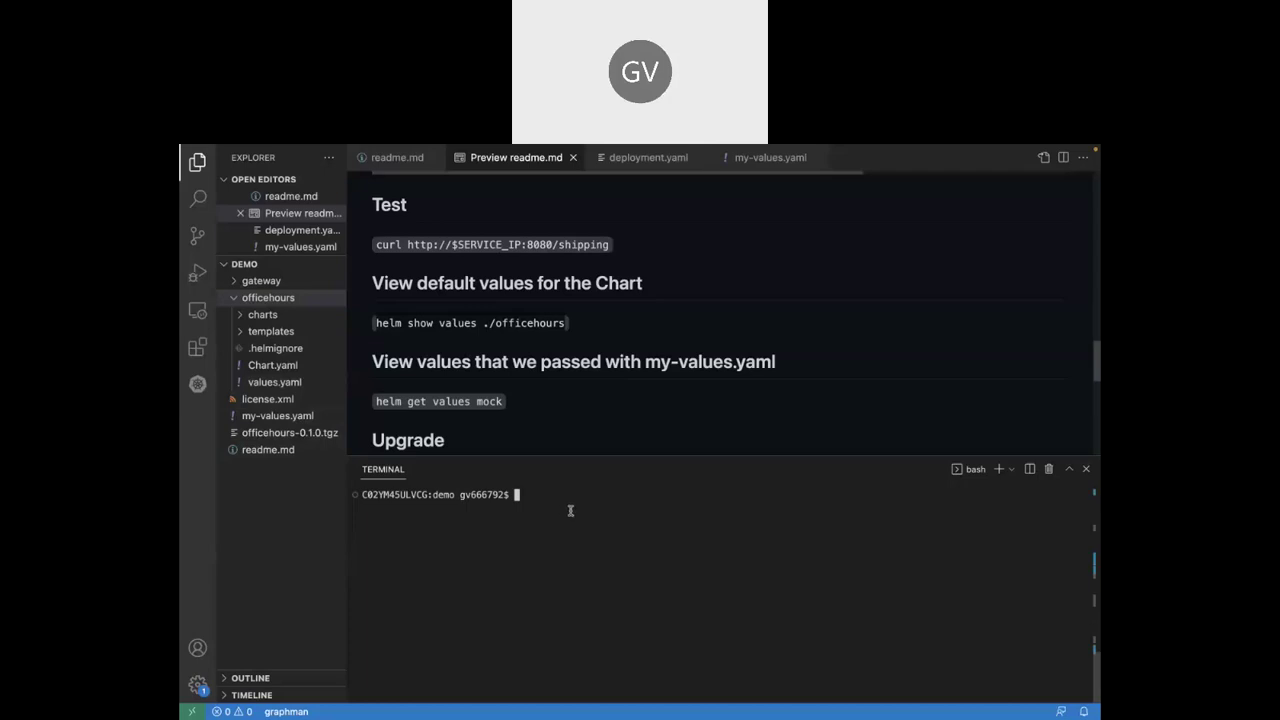
# Run helm get values mock and review the user-supplied image and LoadBalancer values.
pyautogui.moveTo(380, 399); pyautogui.dragTo(502, 400)
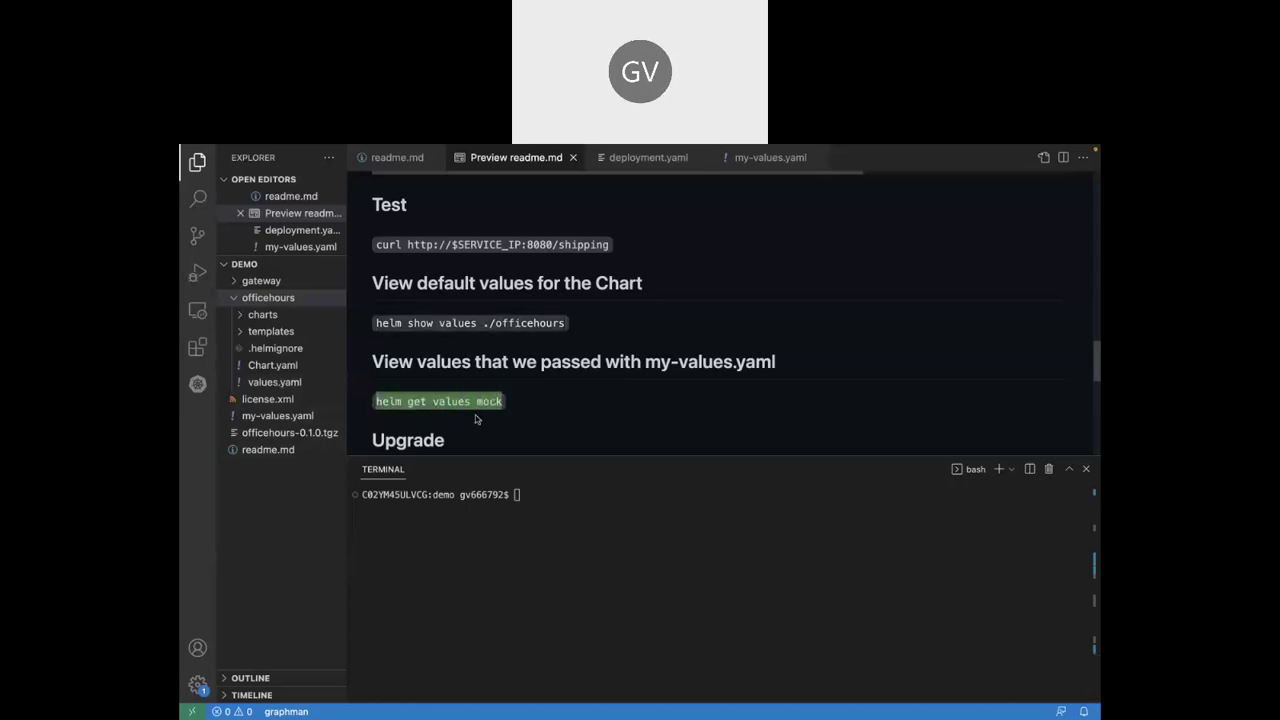
pyautogui.click(561, 555)
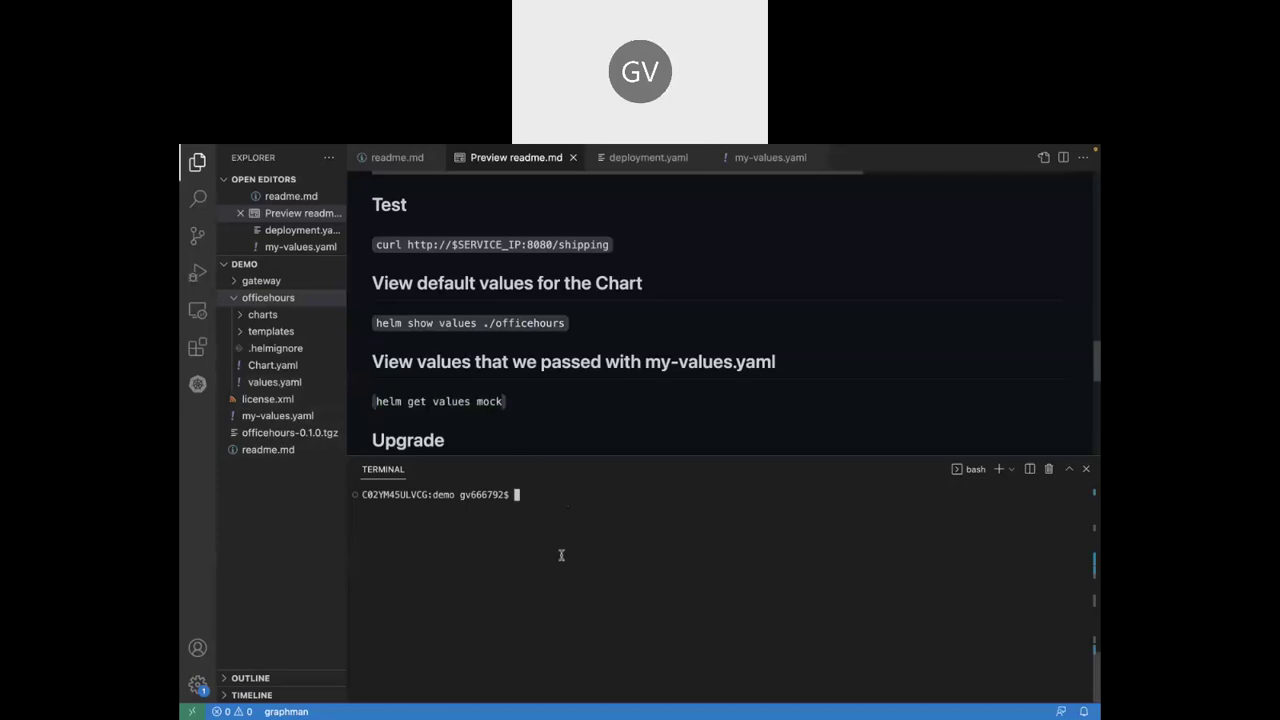
pyautogui.press('super+v')
pyautogui.press('Return')
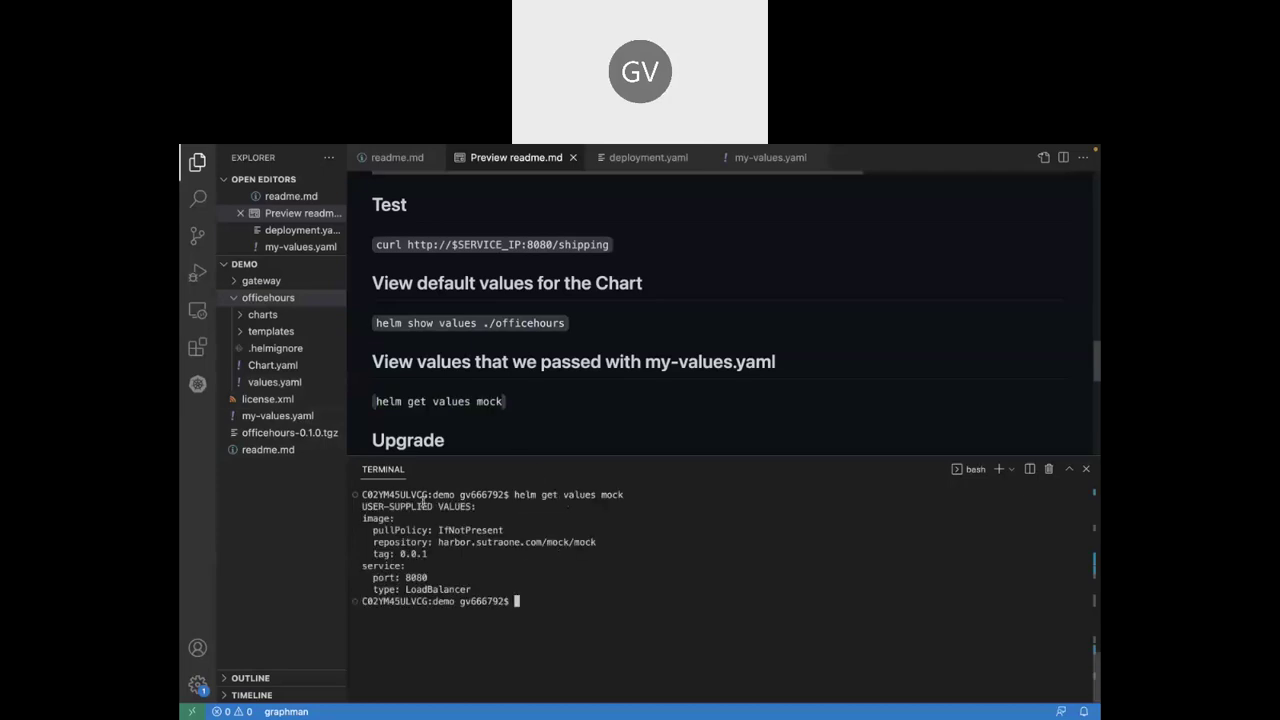
pyautogui.moveTo(364, 506); pyautogui.dragTo(479, 506)
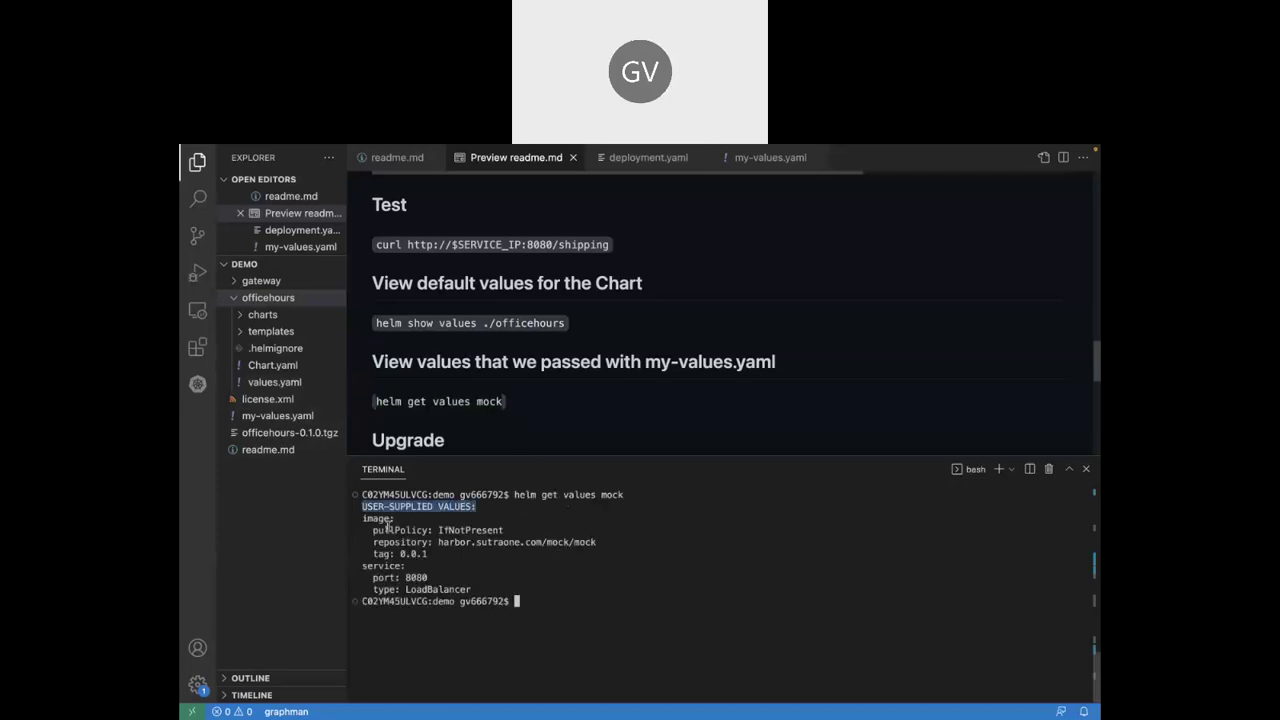
pyautogui.tripleClick(366, 518)
pyautogui.moveTo(406, 536); pyautogui.dragTo(498, 589)
pyautogui.click(498, 589)
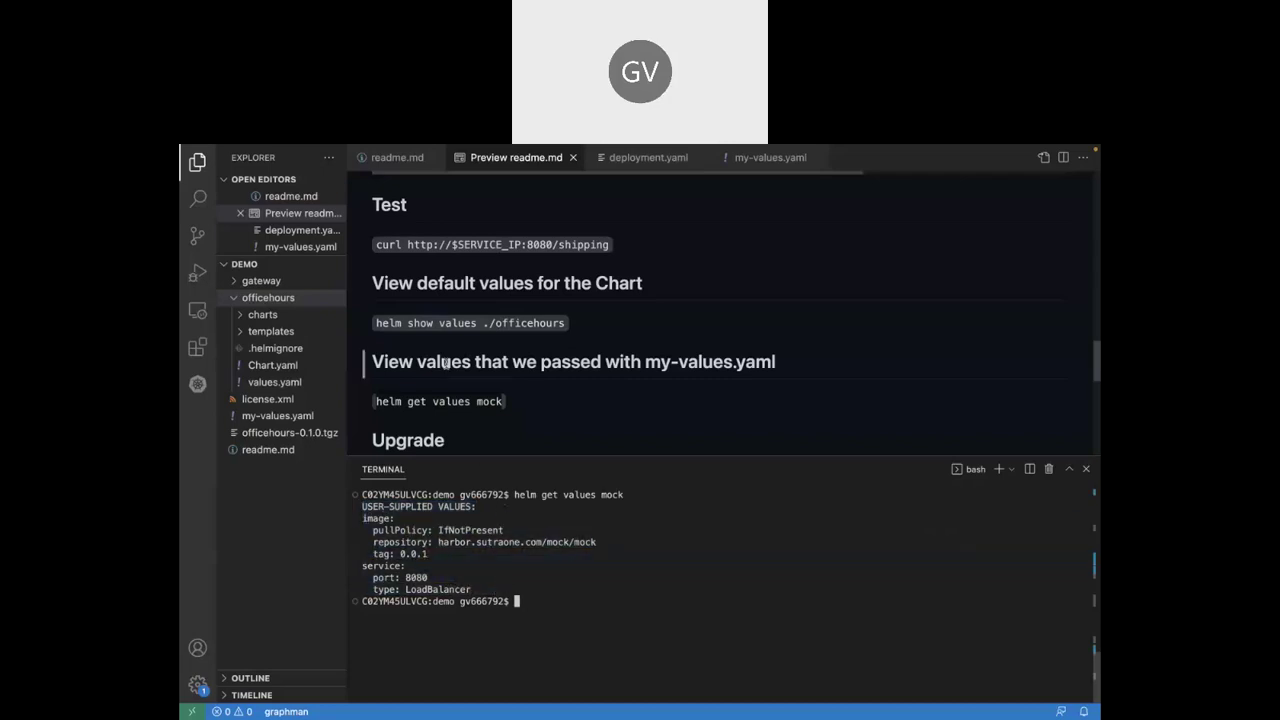
# Print the officehours chart's default values and select the readme's helm upgrade command.
pyautogui.moveTo(377, 323); pyautogui.dragTo(567, 323)
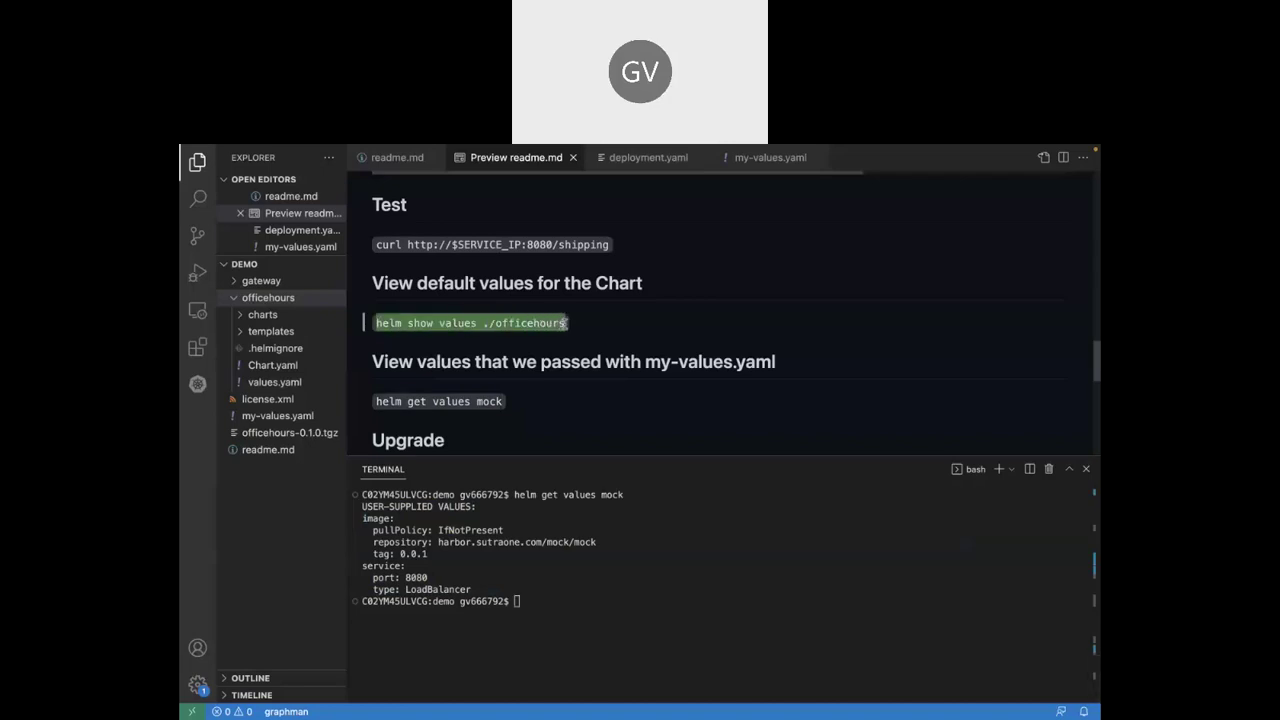
pyautogui.click(621, 587)
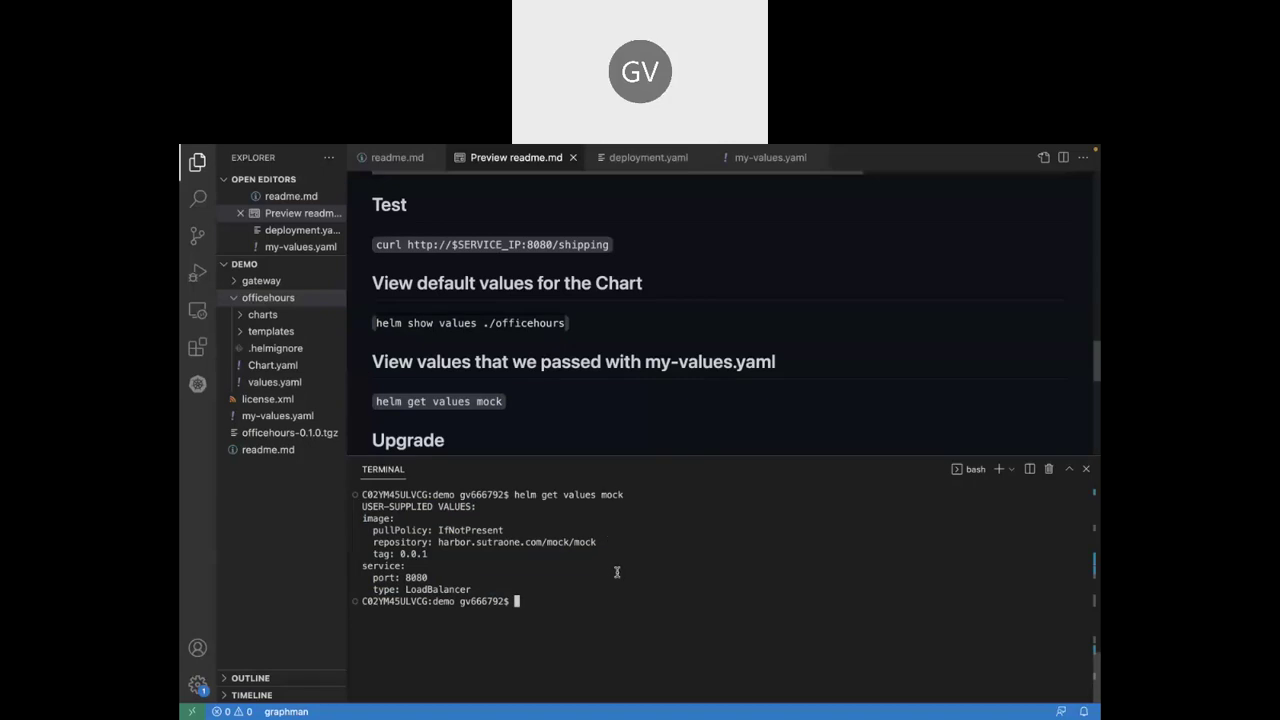
pyautogui.press('super+v')
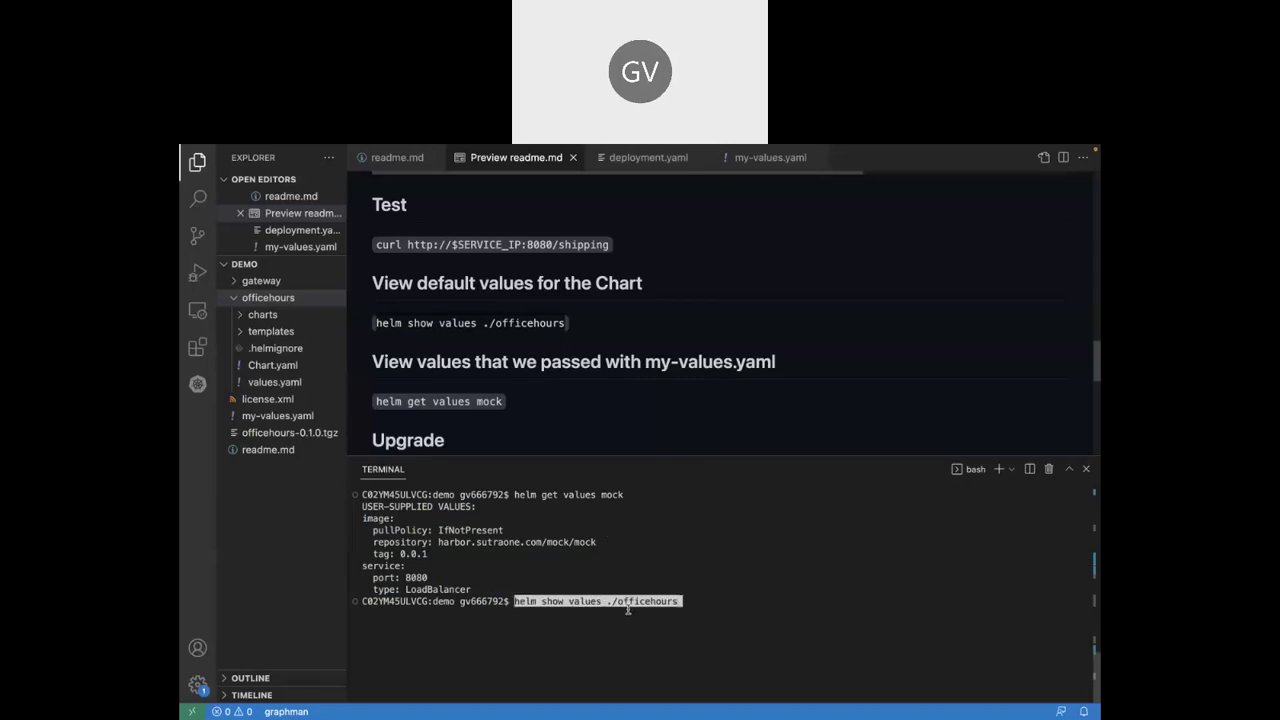
pyautogui.press('Return')
pyautogui.scroll(10, 595, 564)
pyautogui.scroll(5, 597, 564)
pyautogui.scroll(-5, 597, 564)
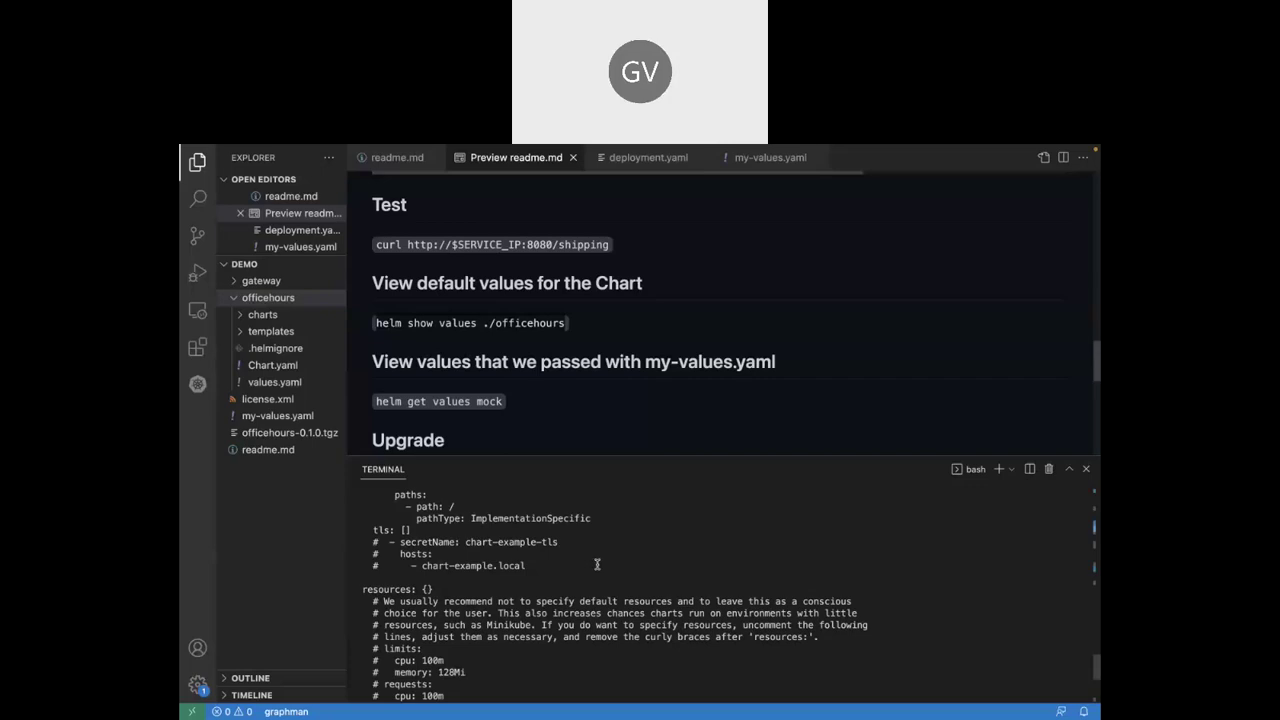
pyautogui.scroll(-3, 511, 394)
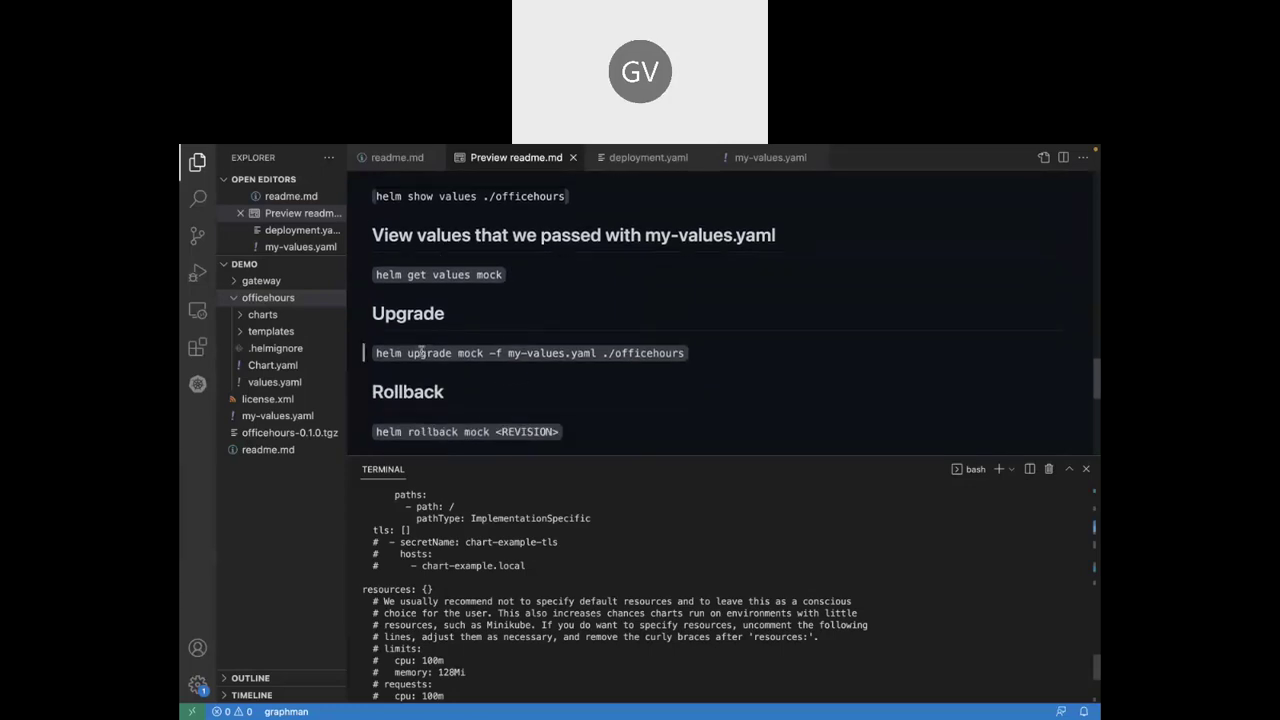
pyautogui.moveTo(376, 353); pyautogui.dragTo(686, 353)
pyautogui.press('super+c')
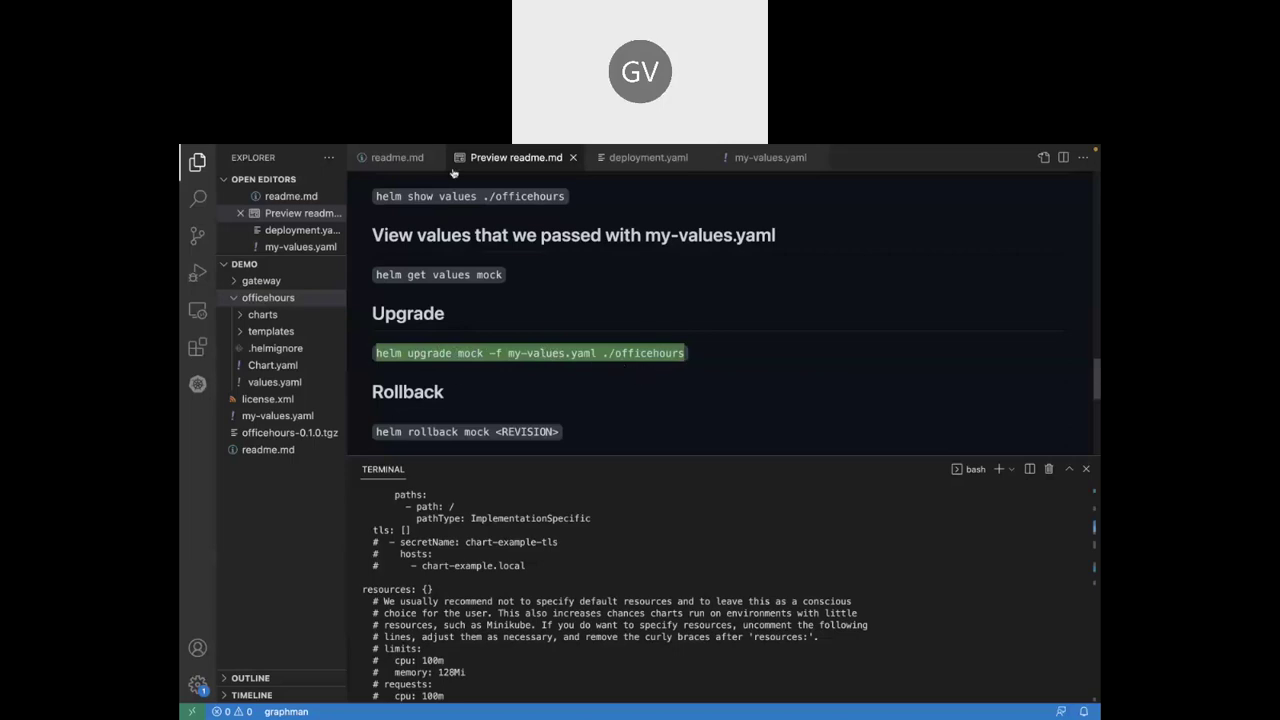
# Add 'replicas: 2' as the first line of my-values.yaml and save.
pyautogui.click(758, 160)
pyautogui.click(400, 197)
pyautogui.press('Return')
pyautogui.press('Up')
pyautogui.write('replicas: 2')
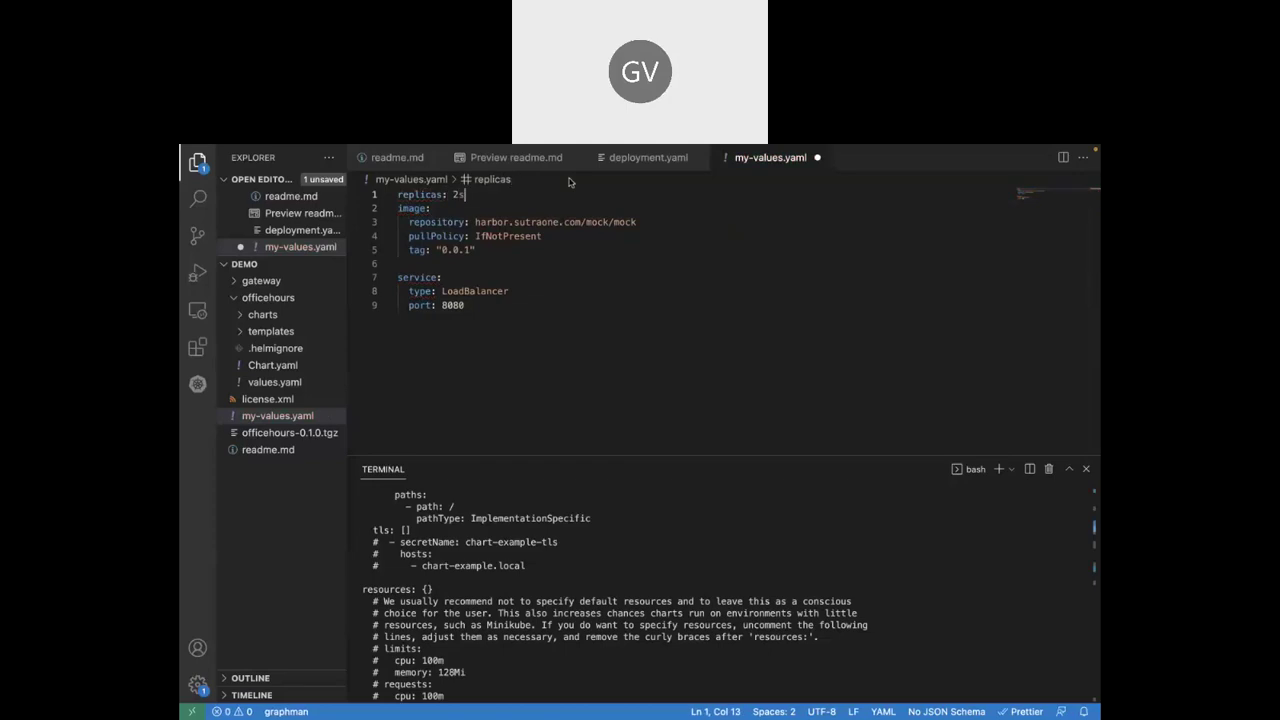
pyautogui.hotkey('ctrl', 's')
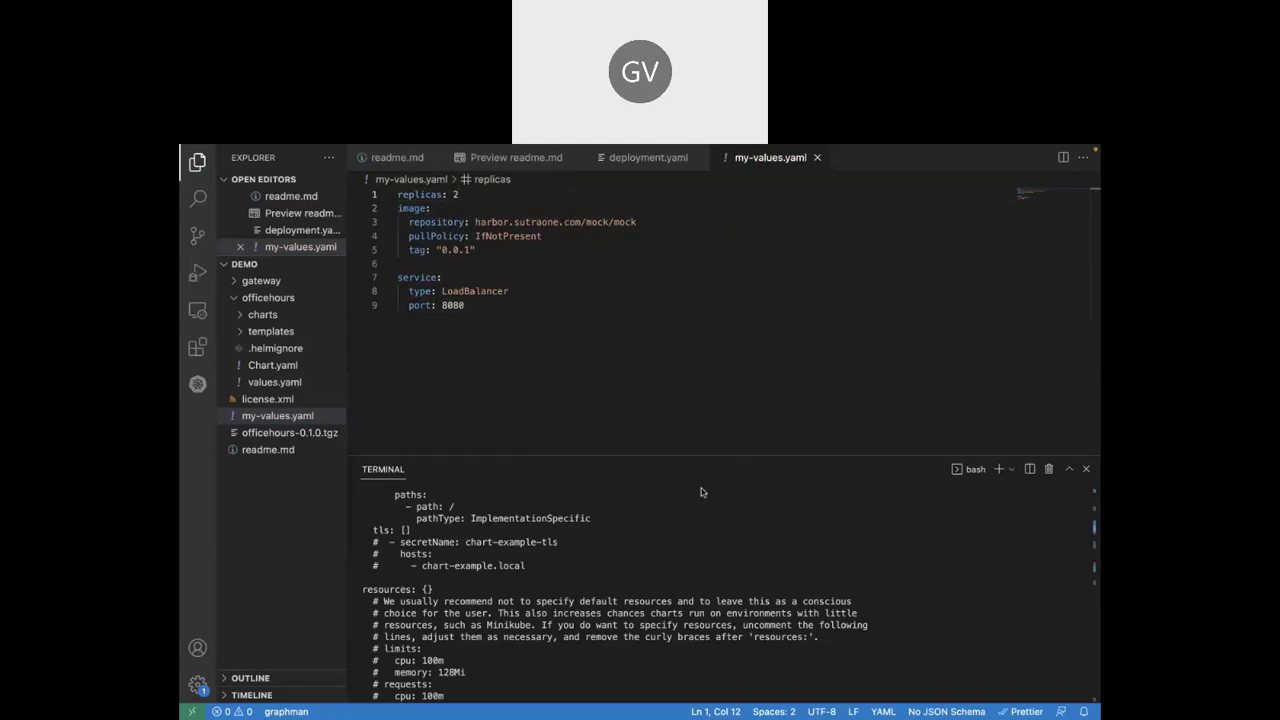
# Upgrade the mock release with my-values.yaml and confirm it reaches revision 2.
pyautogui.click(657, 600)
pyautogui.press('super+v')
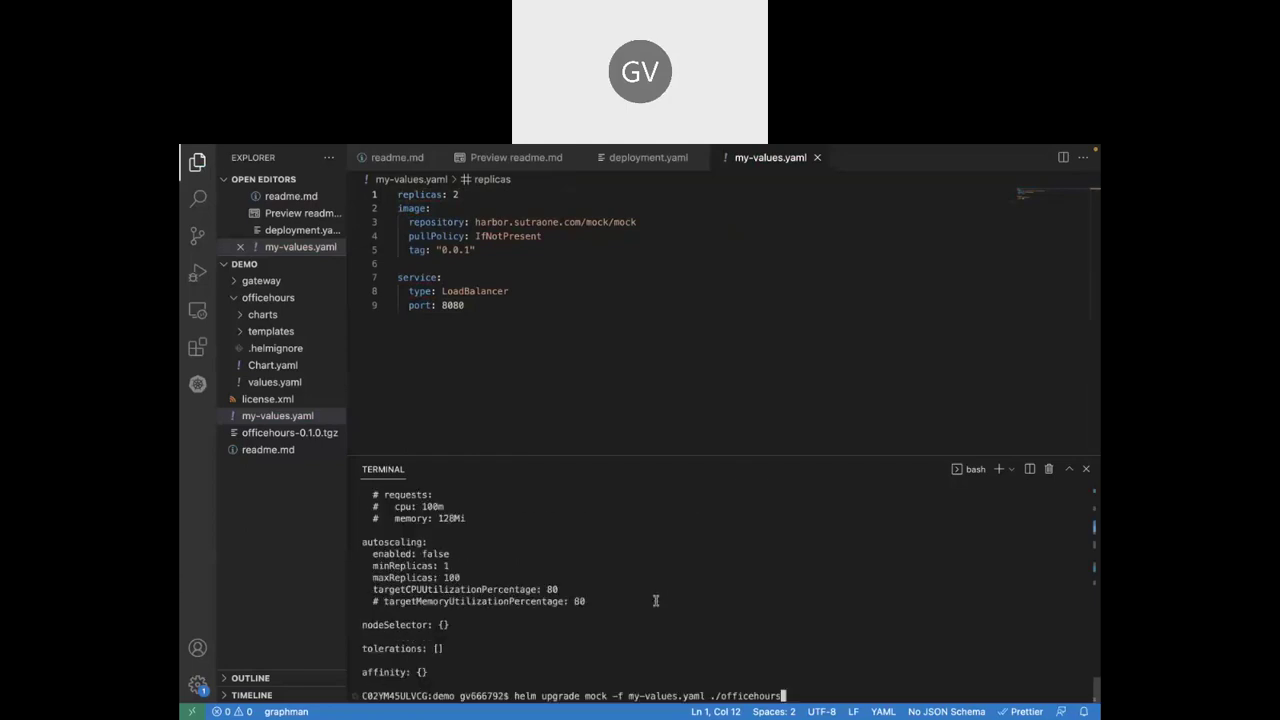
pyautogui.press('Return')
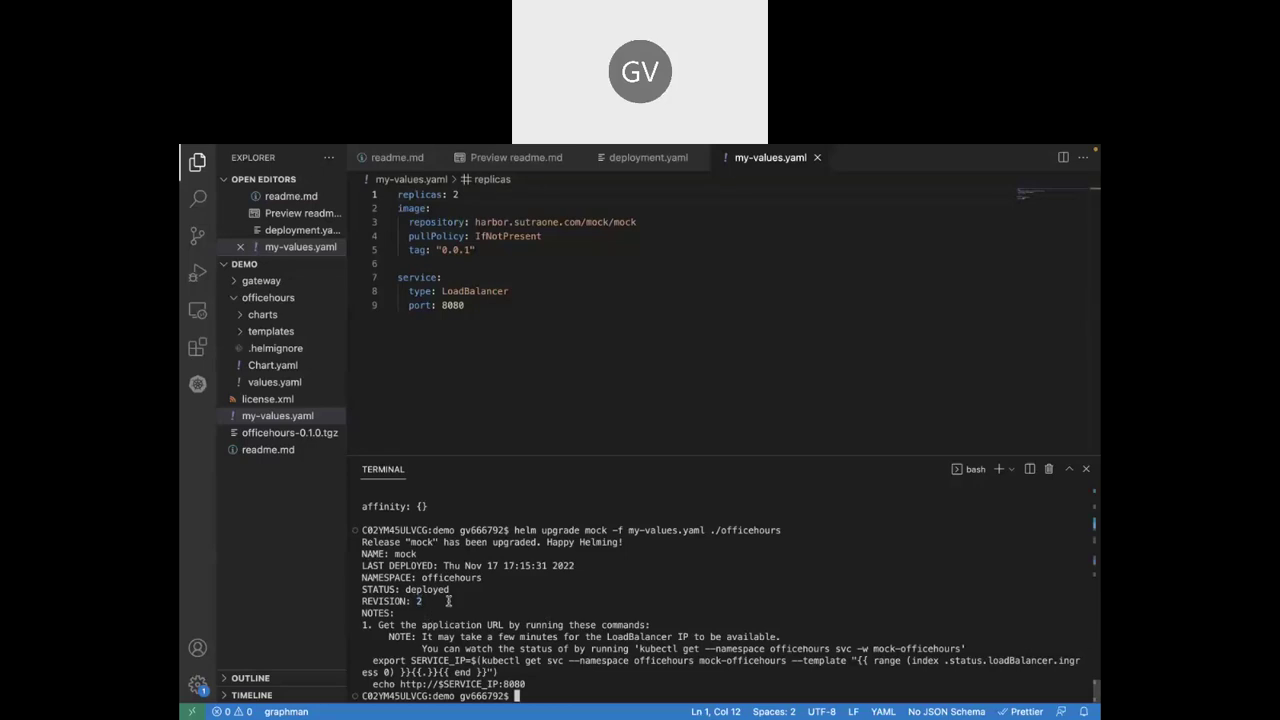
pyautogui.write('helm list')
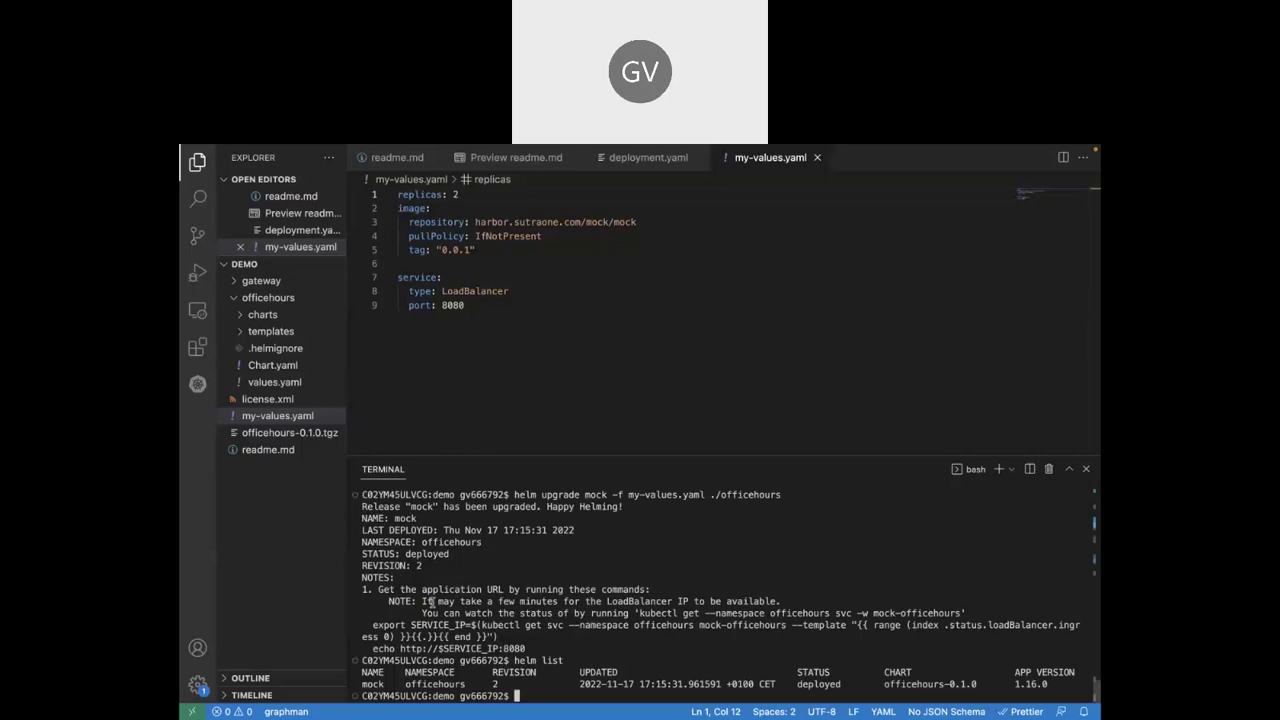
pyautogui.moveTo(362, 683); pyautogui.dragTo(505, 684)
pyautogui.click(503, 684)
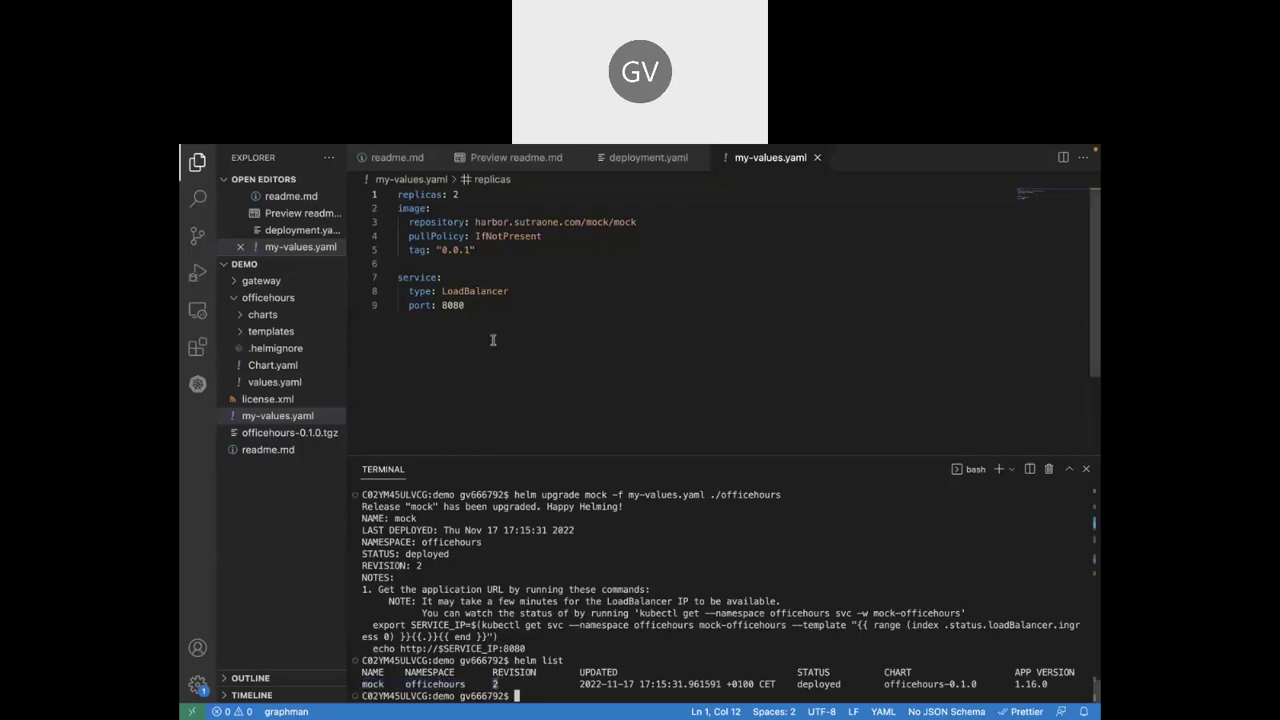
# List the pods twice with kubectl get pods to check the mock pod.
pyautogui.write('kubectl get pods')
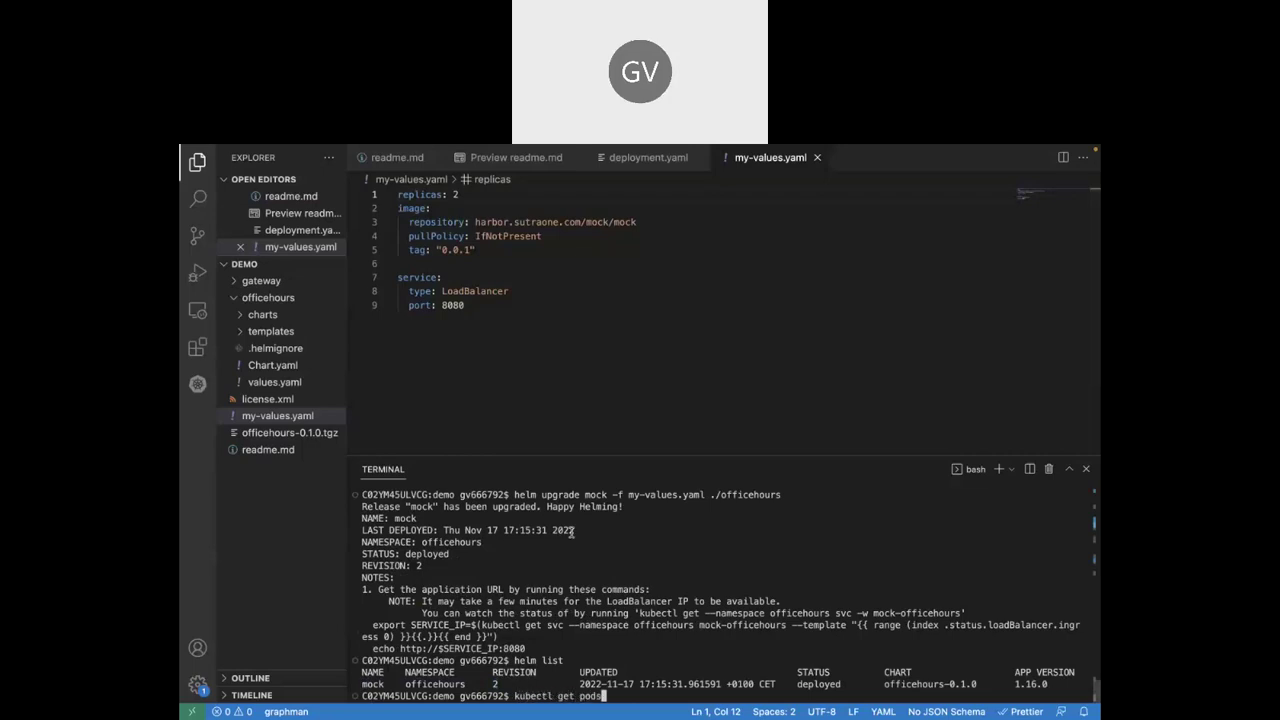
pyautogui.press('Return')
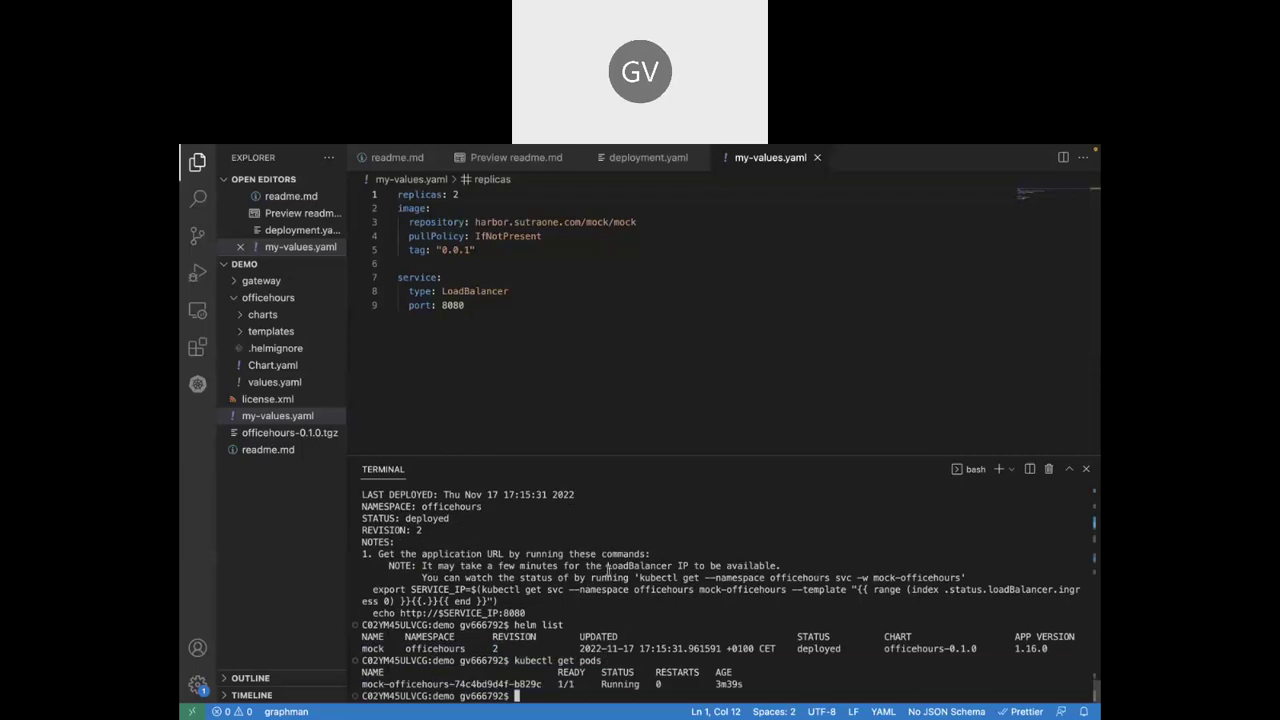
pyautogui.press('Up')
pyautogui.press('Return')
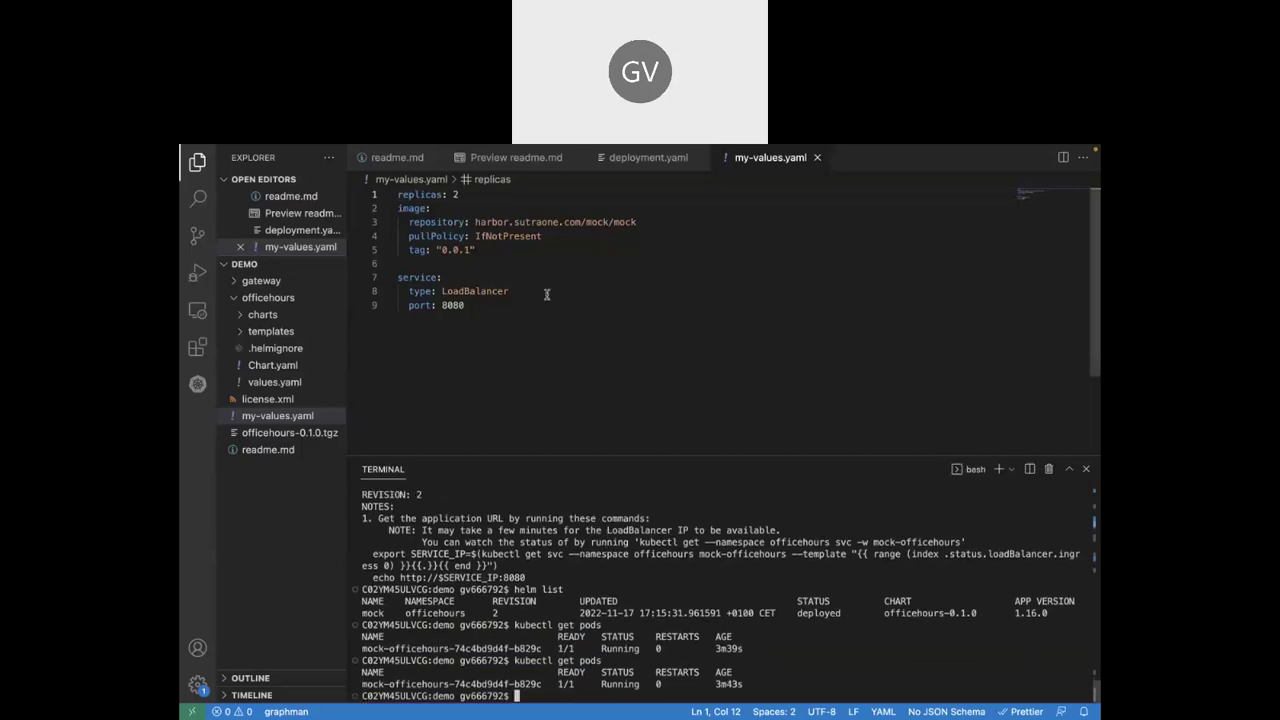
# Add an empty line after replicas in my-values.yaml and save it.
pyautogui.click(488, 193)
pyautogui.press('Return')
pyautogui.press('super+s')
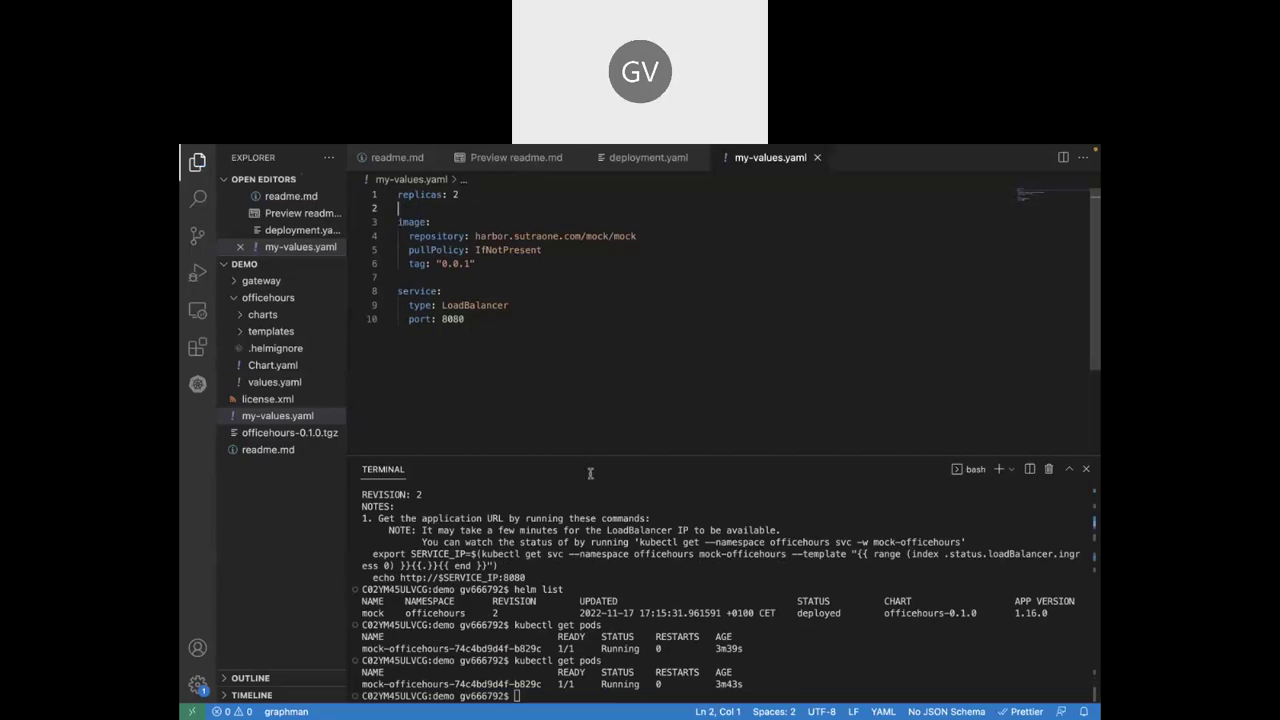
pyautogui.click(666, 607)
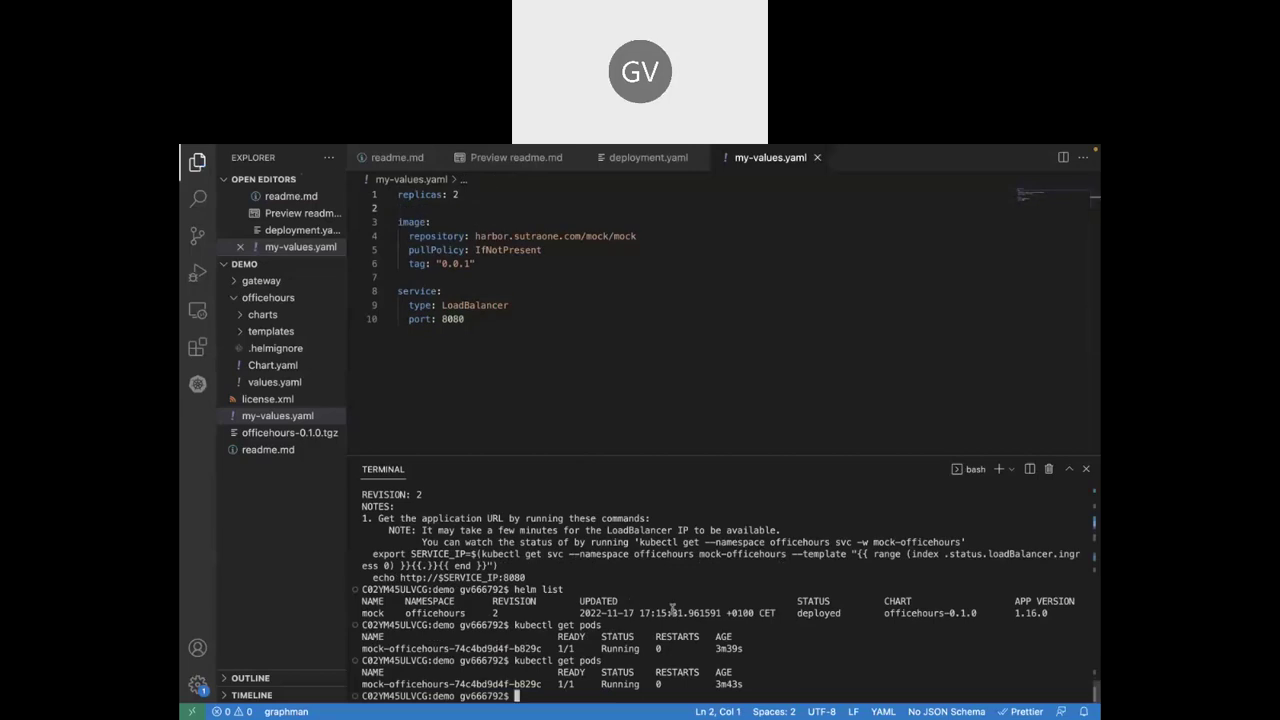
pyautogui.click(538, 160)
# Roll back the mock release with 'helm rollback mock 1' and confirm success.
pyautogui.scroll(-2, 531, 368)
pyautogui.scroll(-2, 531, 368)
pyautogui.moveTo(365, 341); pyautogui.dragTo(491, 341)
pyautogui.press('super+c')
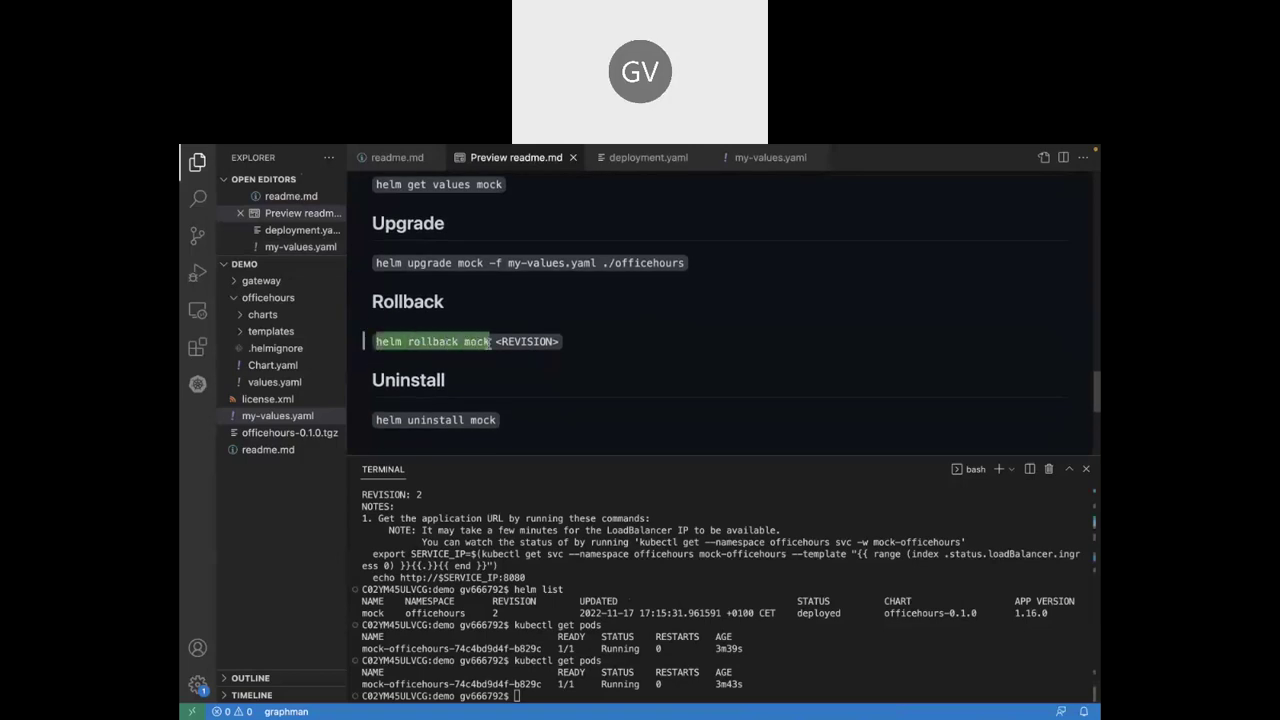
pyautogui.click(652, 637)
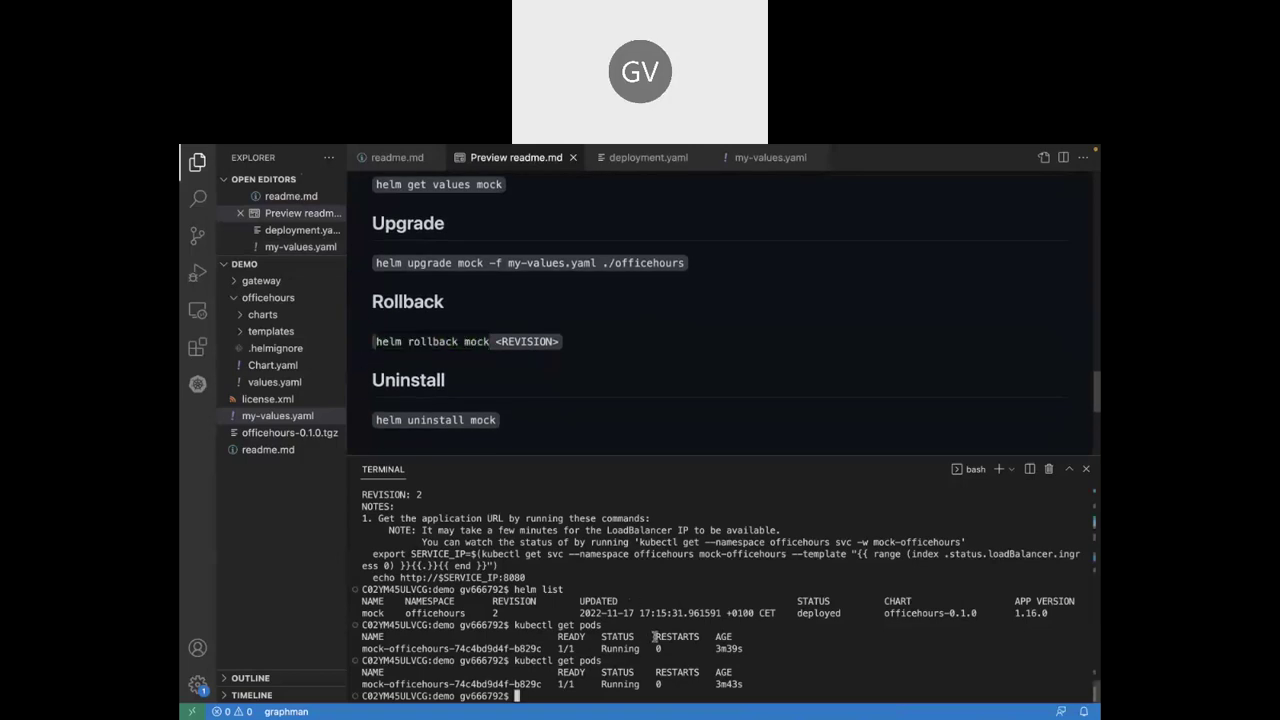
pyautogui.press('super+v')
pyautogui.write('1')
pyautogui.press('Return')
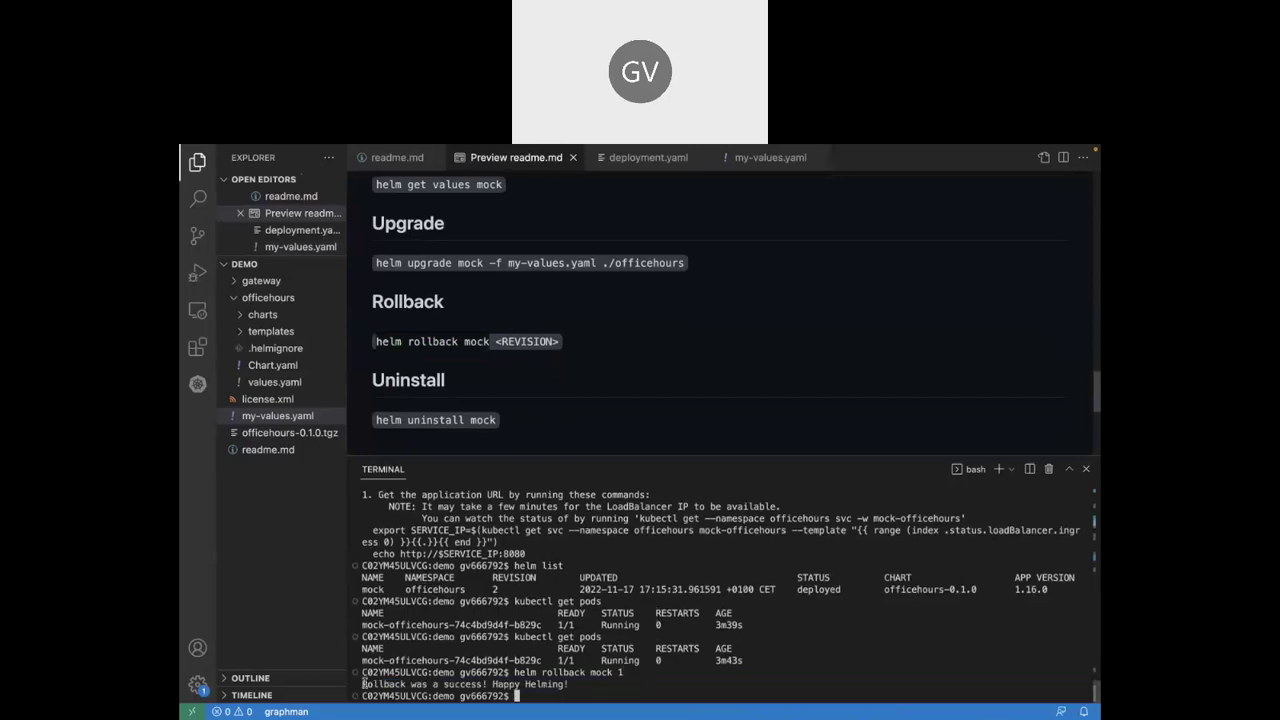
pyautogui.moveTo(362, 684); pyautogui.dragTo(565, 688)
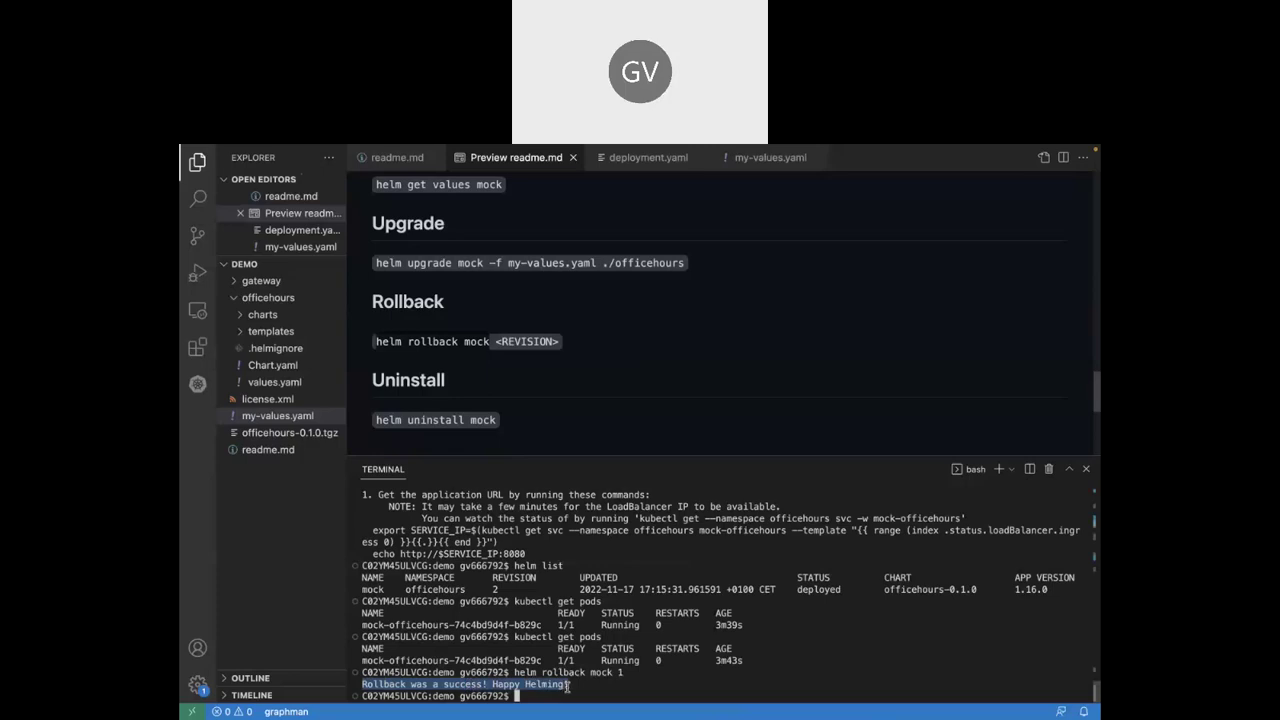
pyautogui.click(586, 690)
# Rerun helm list and verify mock is now at revision 3.
pyautogui.press('Up')
pyautogui.press('Up')
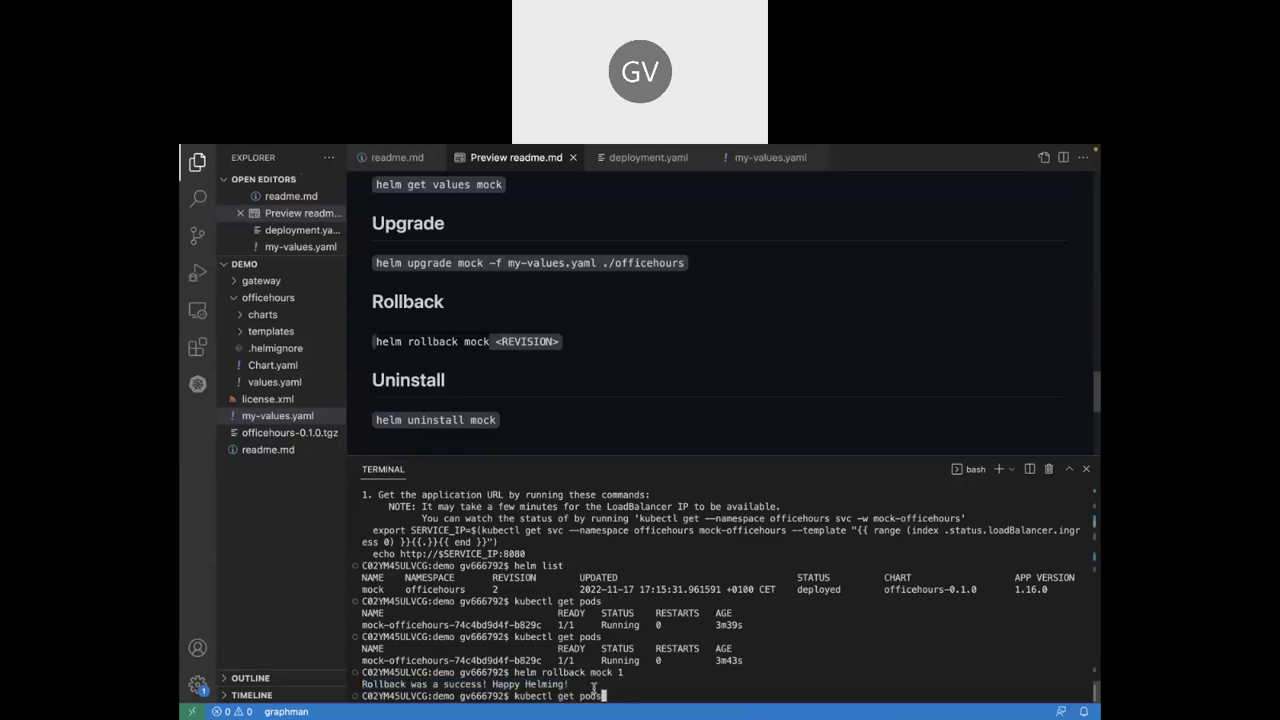
pyautogui.press('Up')
pyautogui.press('Up')
pyautogui.press('Down')
pyautogui.press('Return')
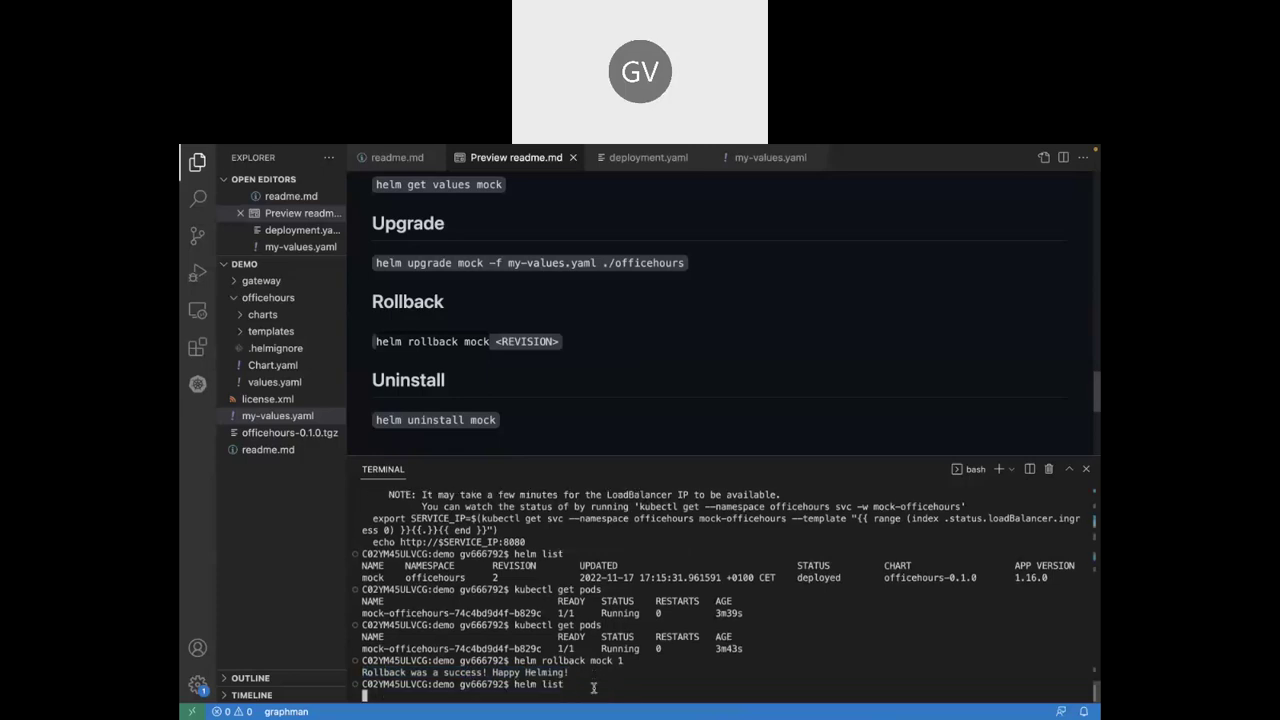
pyautogui.doubleClick(495, 684)
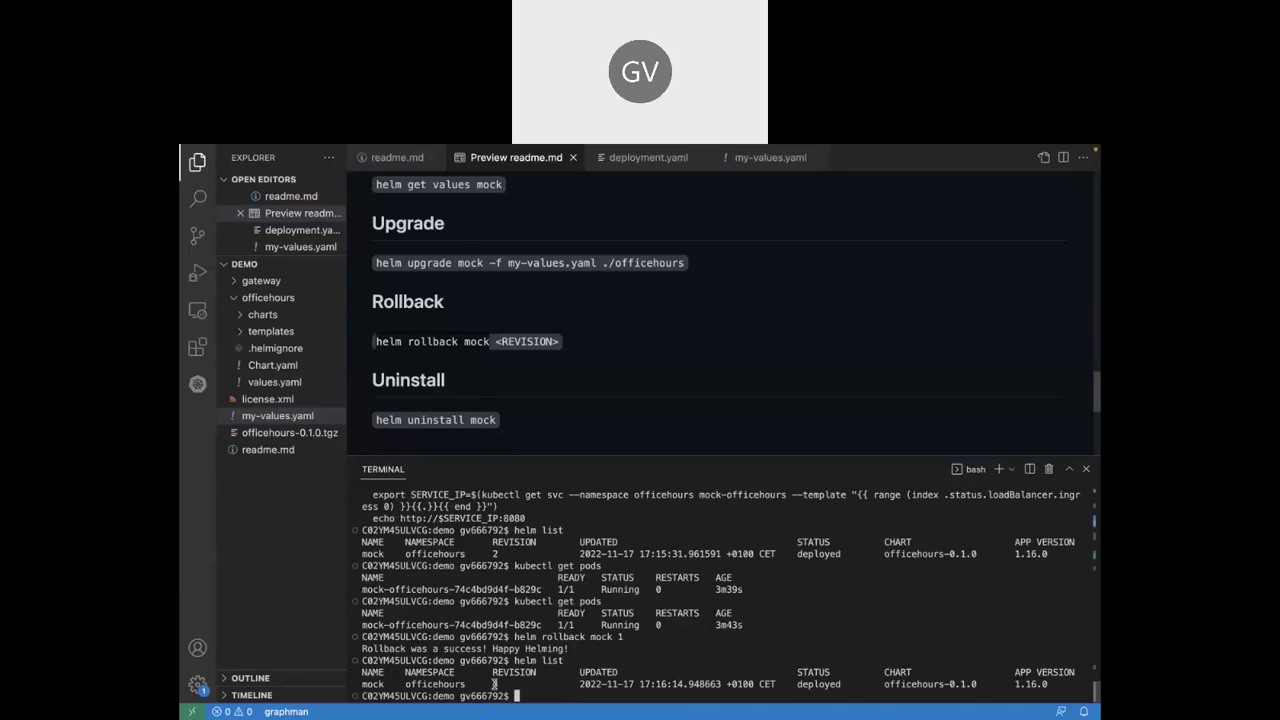
pyautogui.click(529, 684)
# Uninstall the mock release with the readme's helm uninstall mock command.
pyautogui.scroll(-1, 480, 417)
pyautogui.moveTo(376, 368); pyautogui.dragTo(498, 372)
pyautogui.press('super+c')
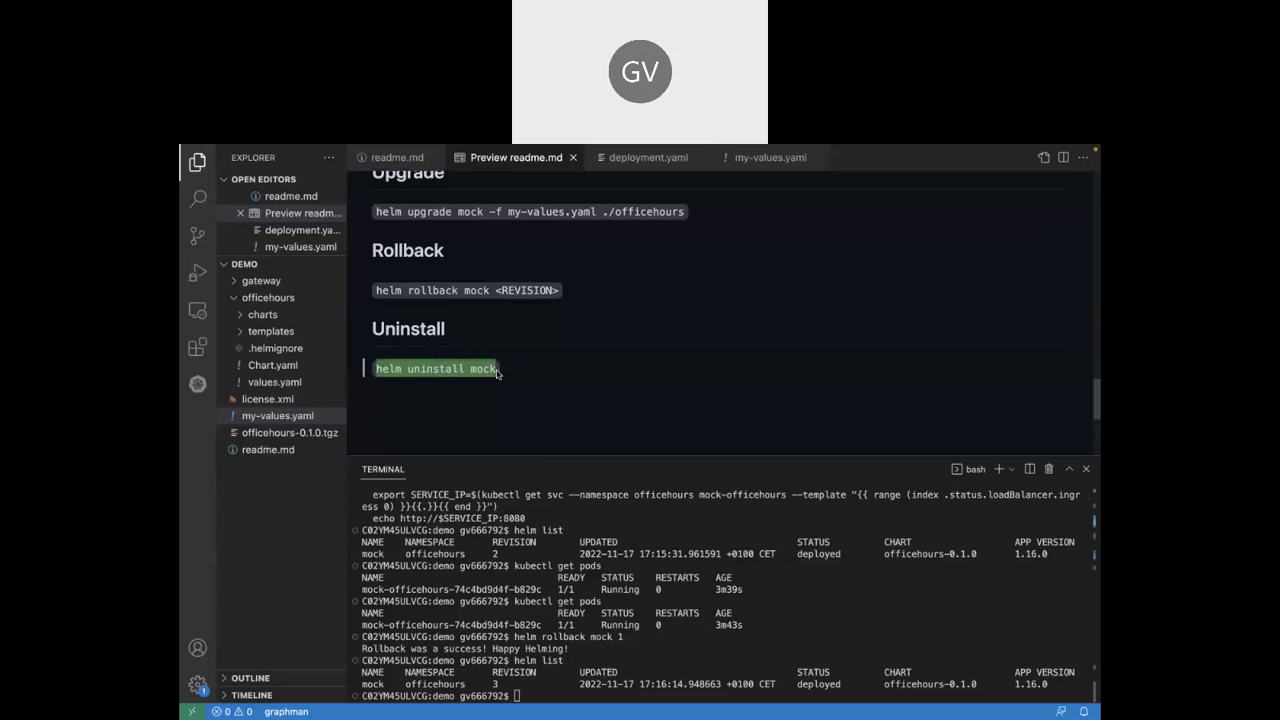
pyautogui.click(657, 621)
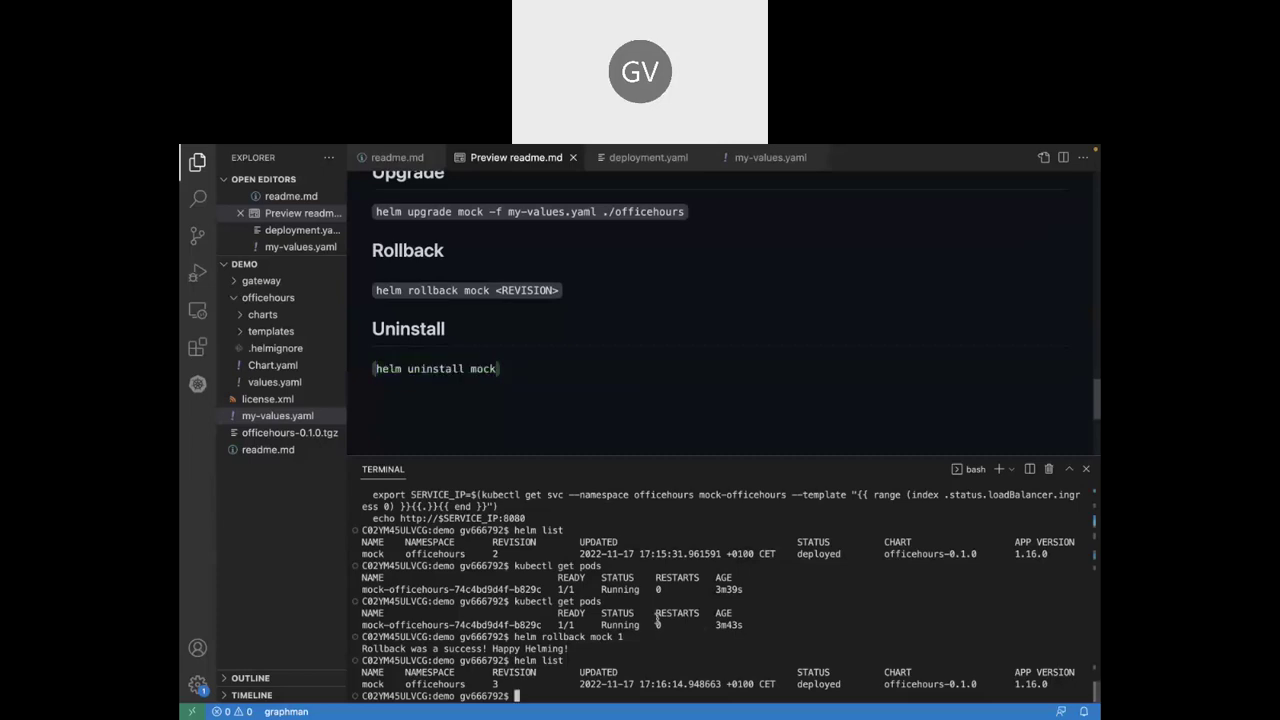
pyautogui.press('super+v')
pyautogui.press('Return')
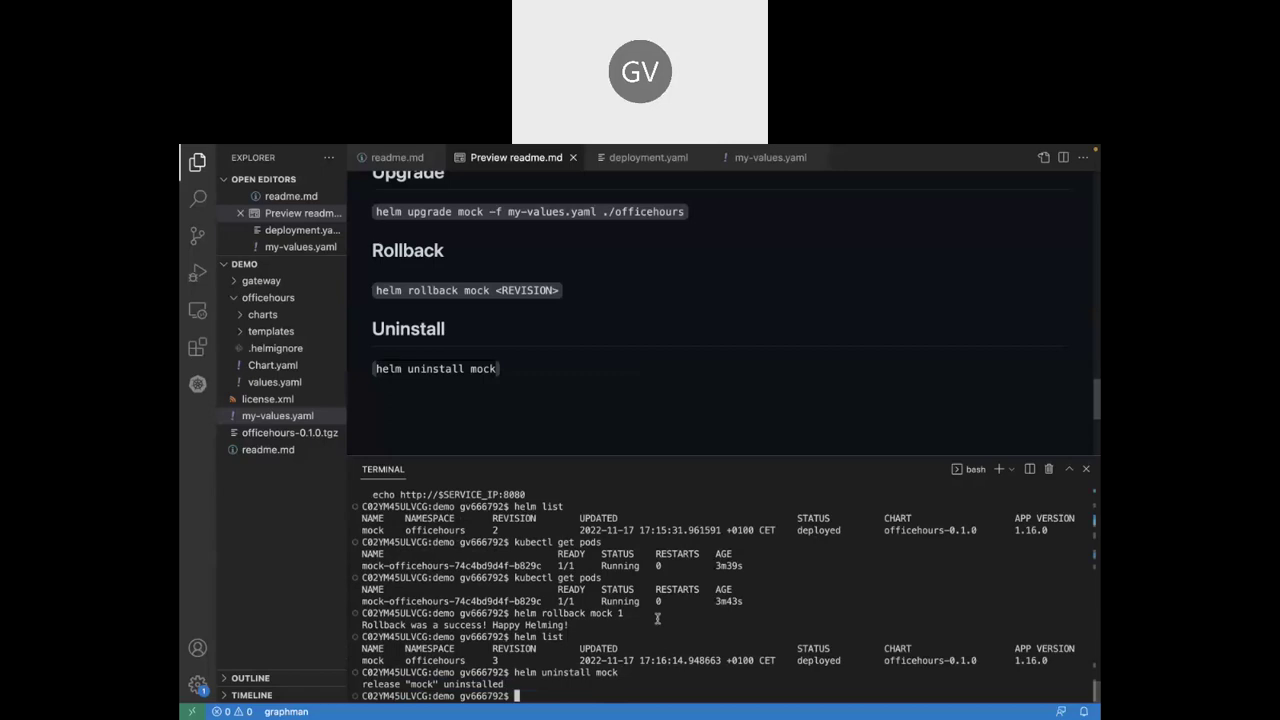
pyautogui.moveTo(364, 685); pyautogui.dragTo(521, 684)
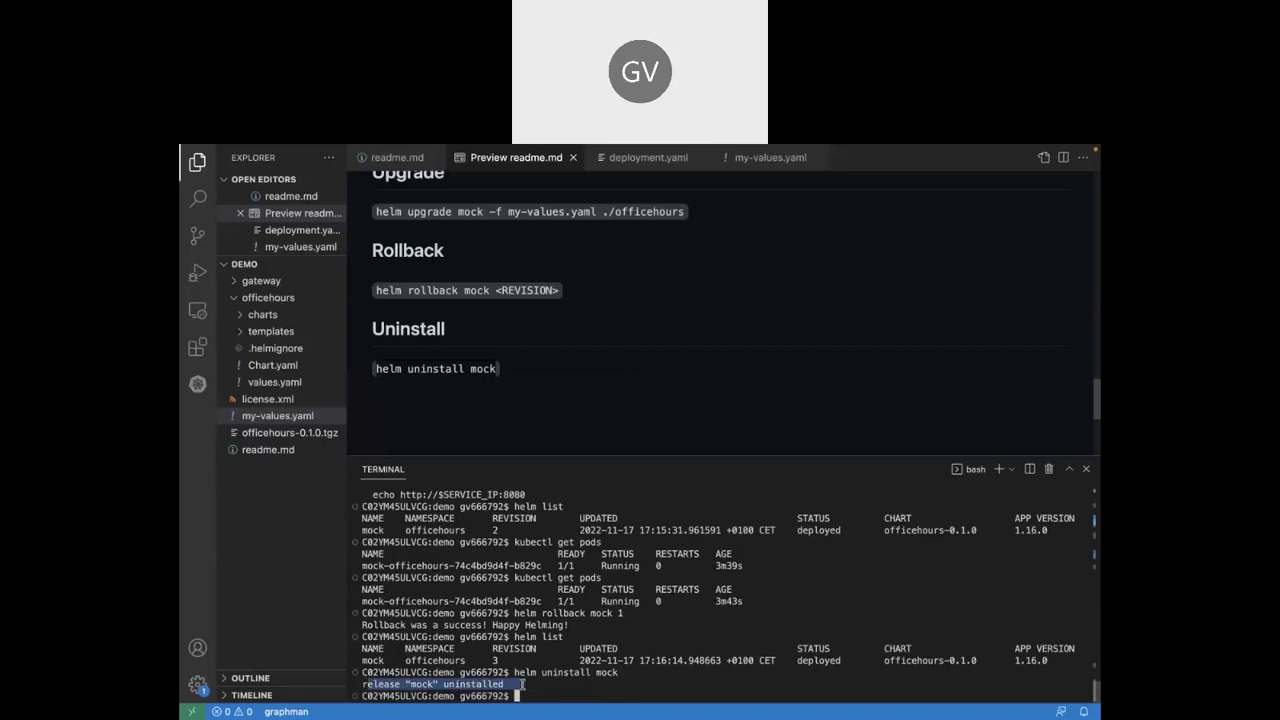
pyautogui.click(523, 684)
# Run helm list to show an empty release table, collapsing the officehours folder.
pyautogui.write('helm list')
pyautogui.press('Return')
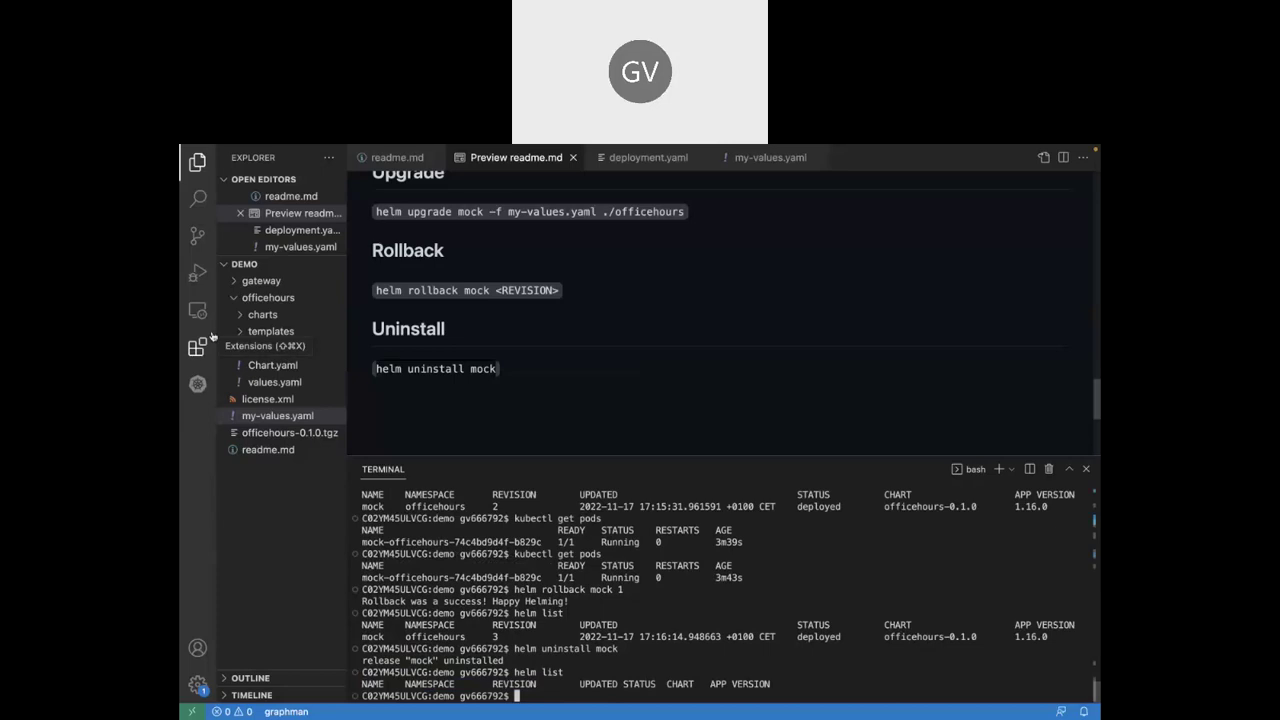
pyautogui.click(233, 299)
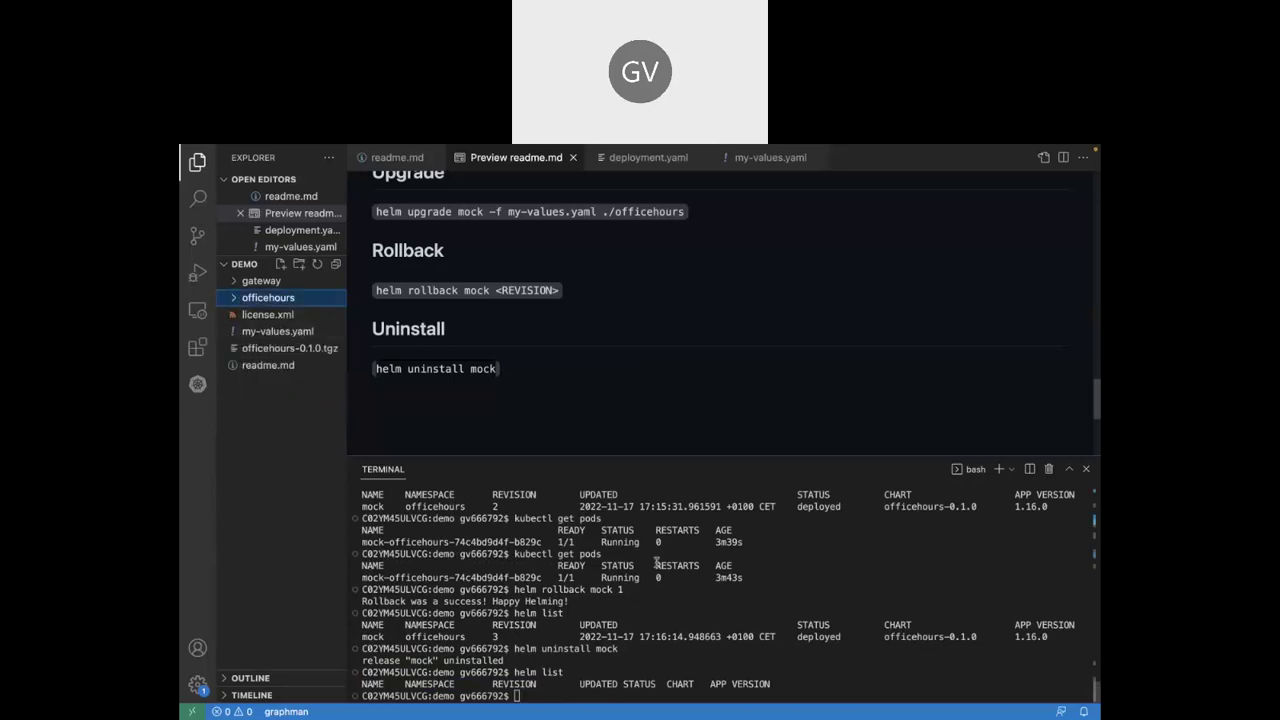
# Advance PowerPoint to The Gateway Helm Chart slide, then return to VS Code.
pyautogui.click(696, 599)
pyautogui.press('super+Tab')
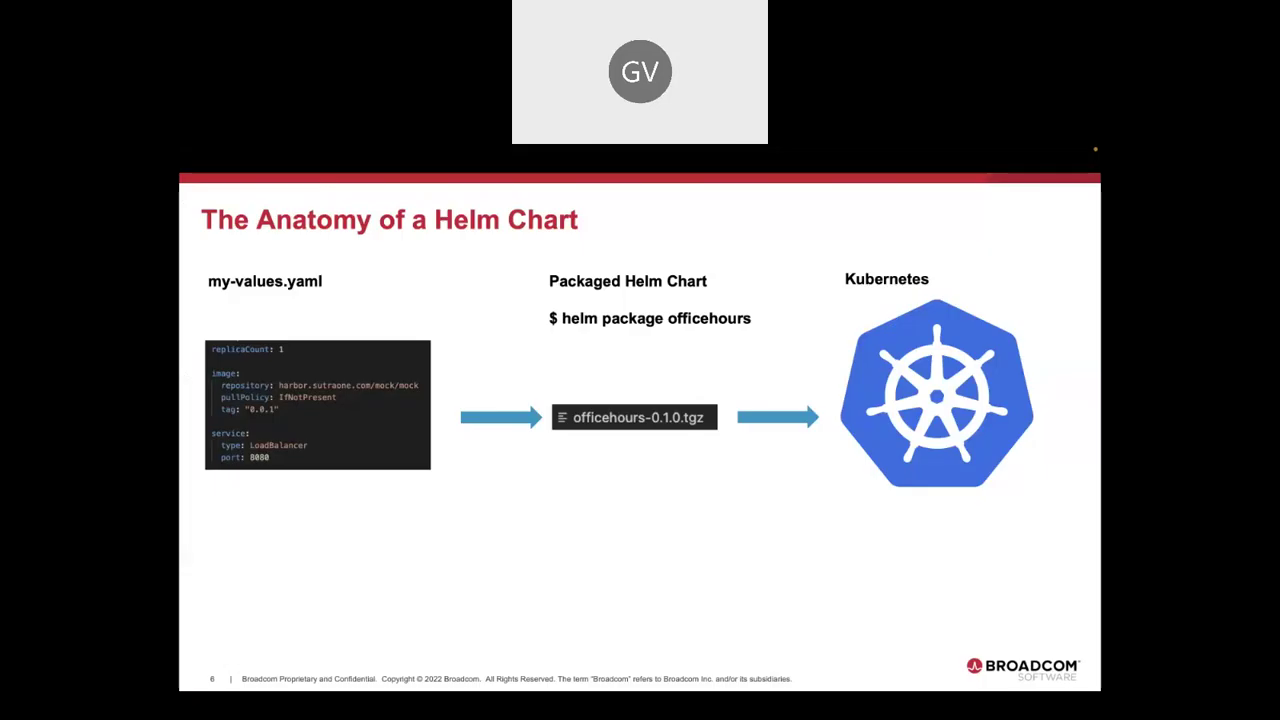
pyautogui.press('Right')
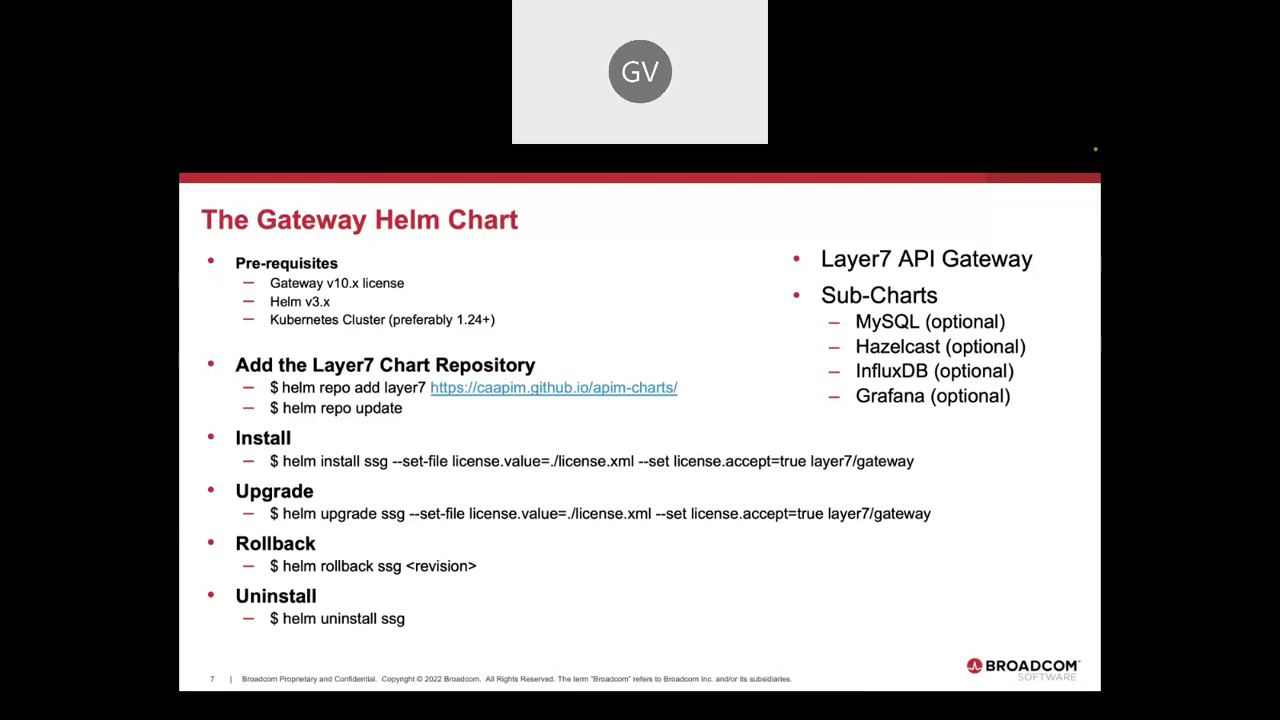
pyautogui.hotkey('alt', 'Tab')
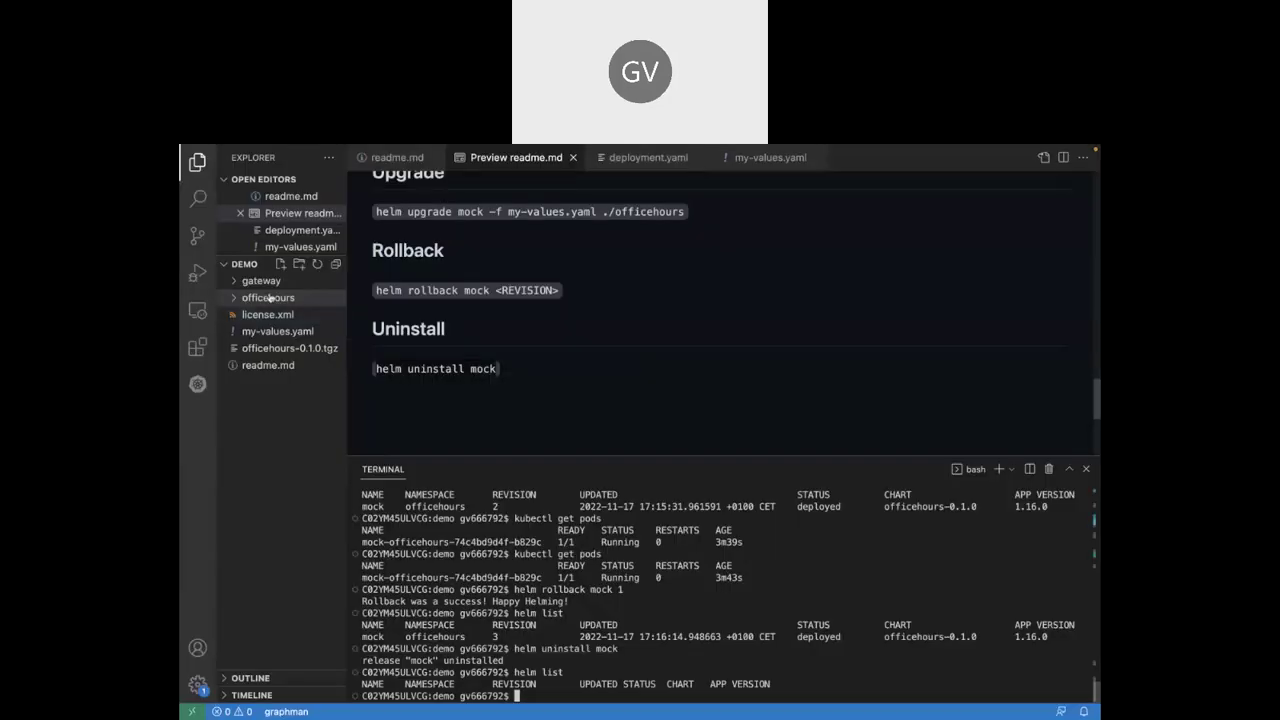
# Expand the gateway folder and browse its packaged sub-charts in the charts folder.
pyautogui.click(268, 286)
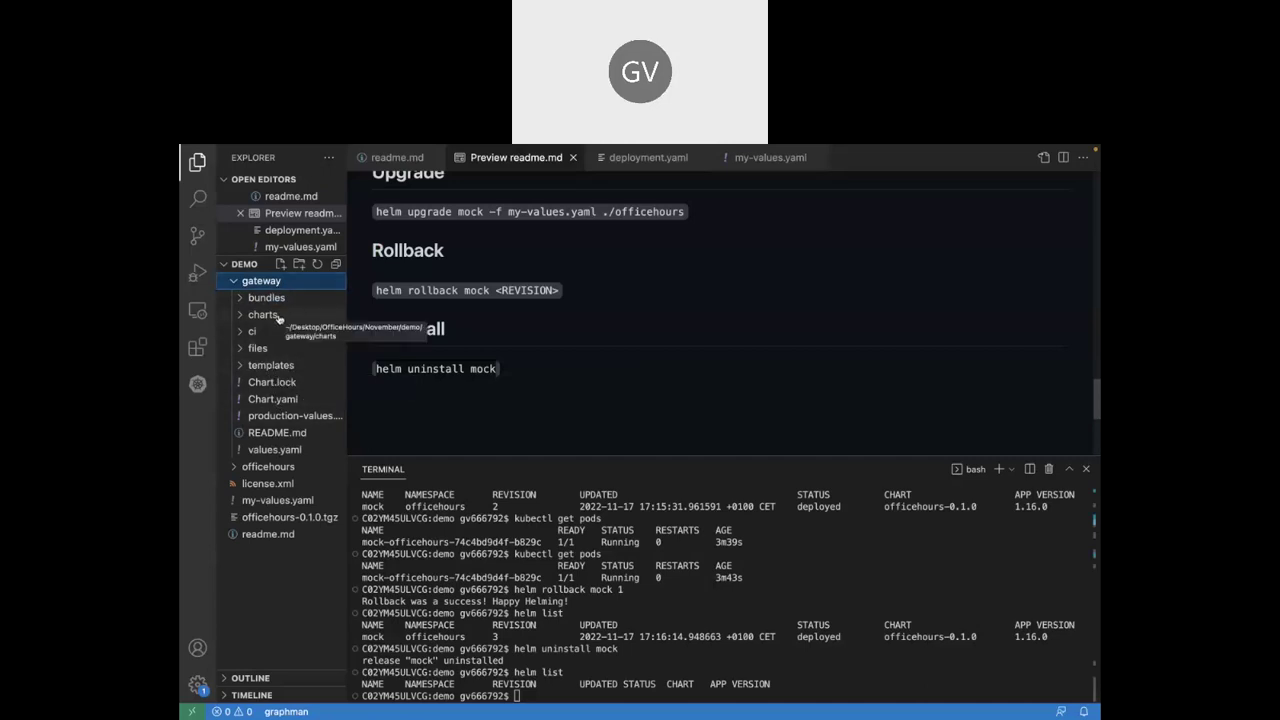
pyautogui.click(278, 467)
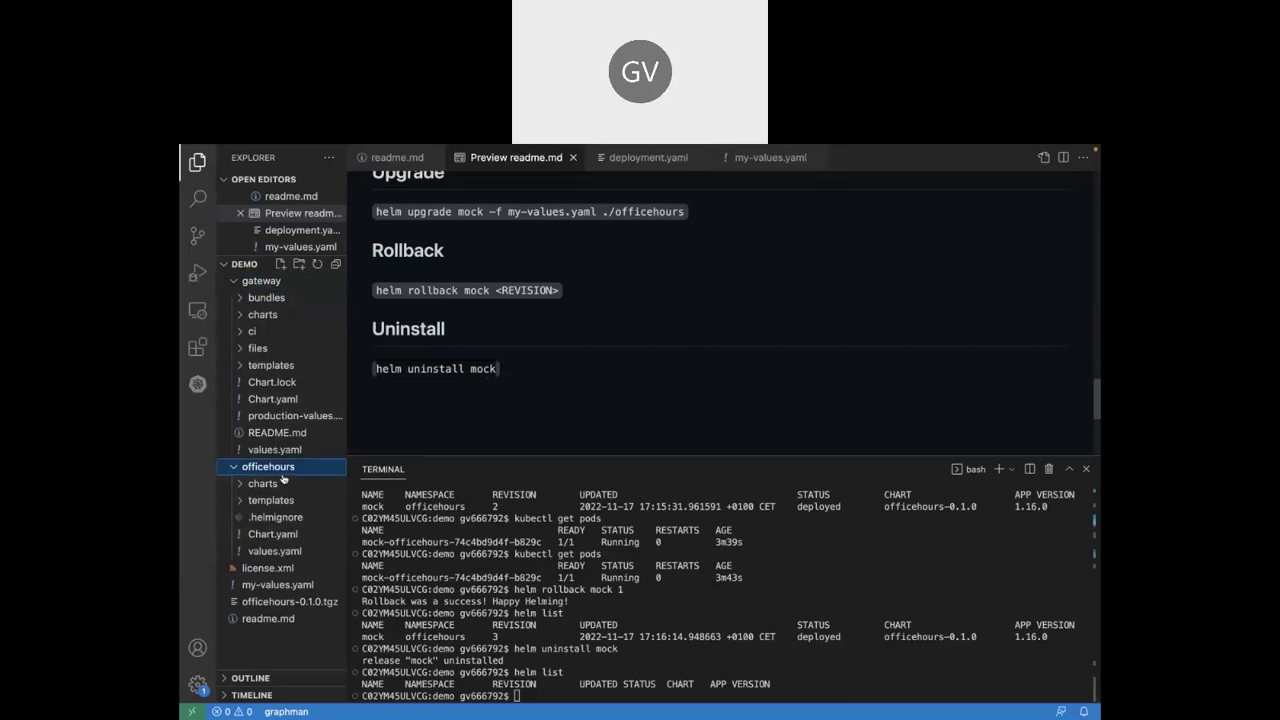
pyautogui.click(290, 316)
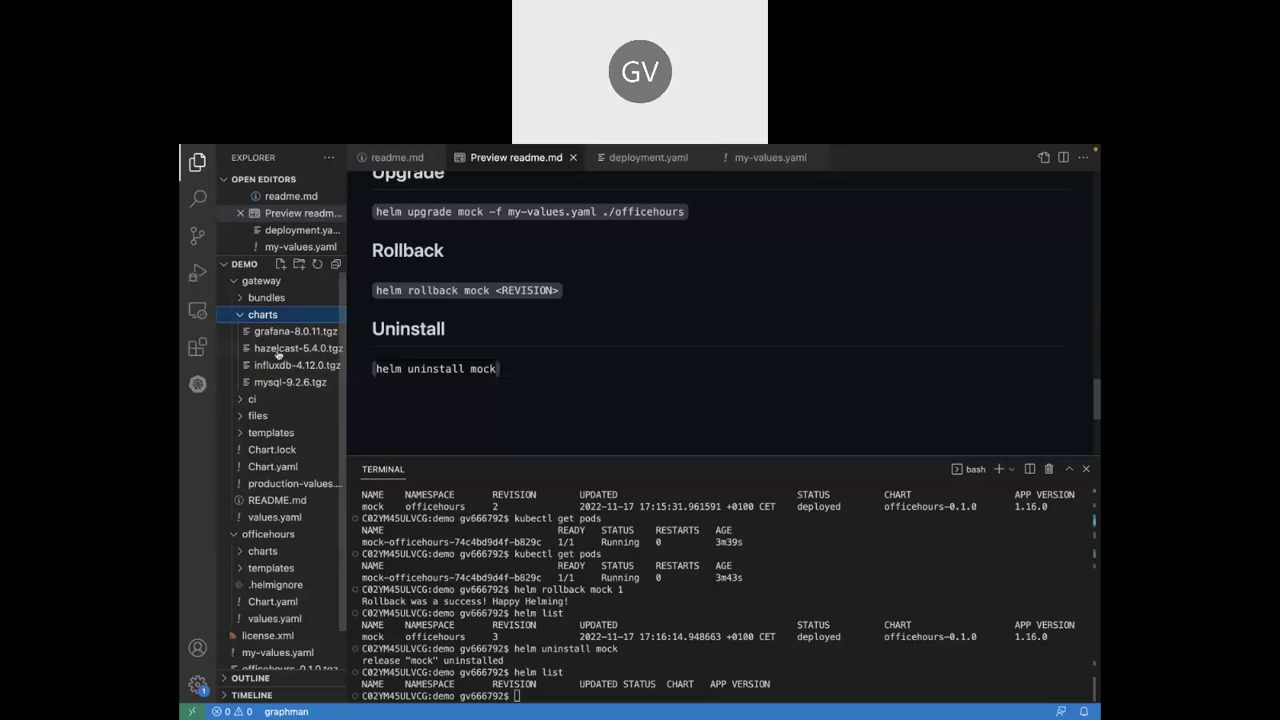
pyautogui.click(289, 318)
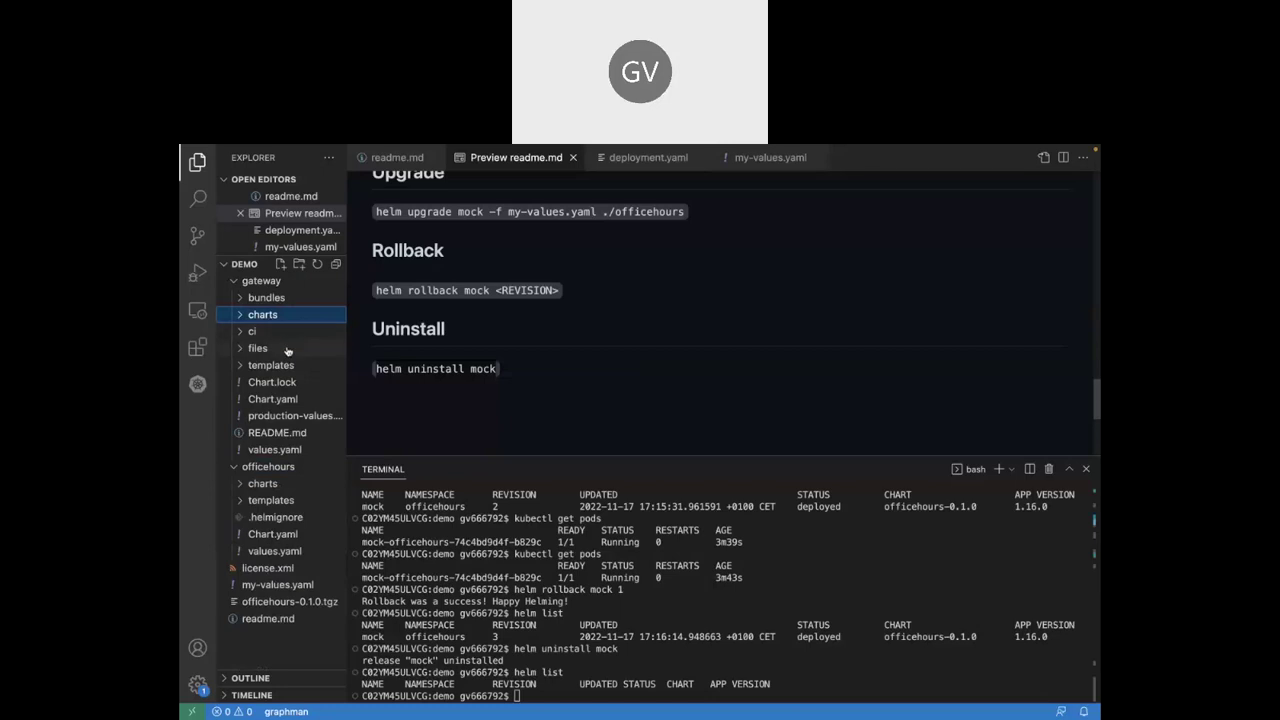
pyautogui.press('Down')
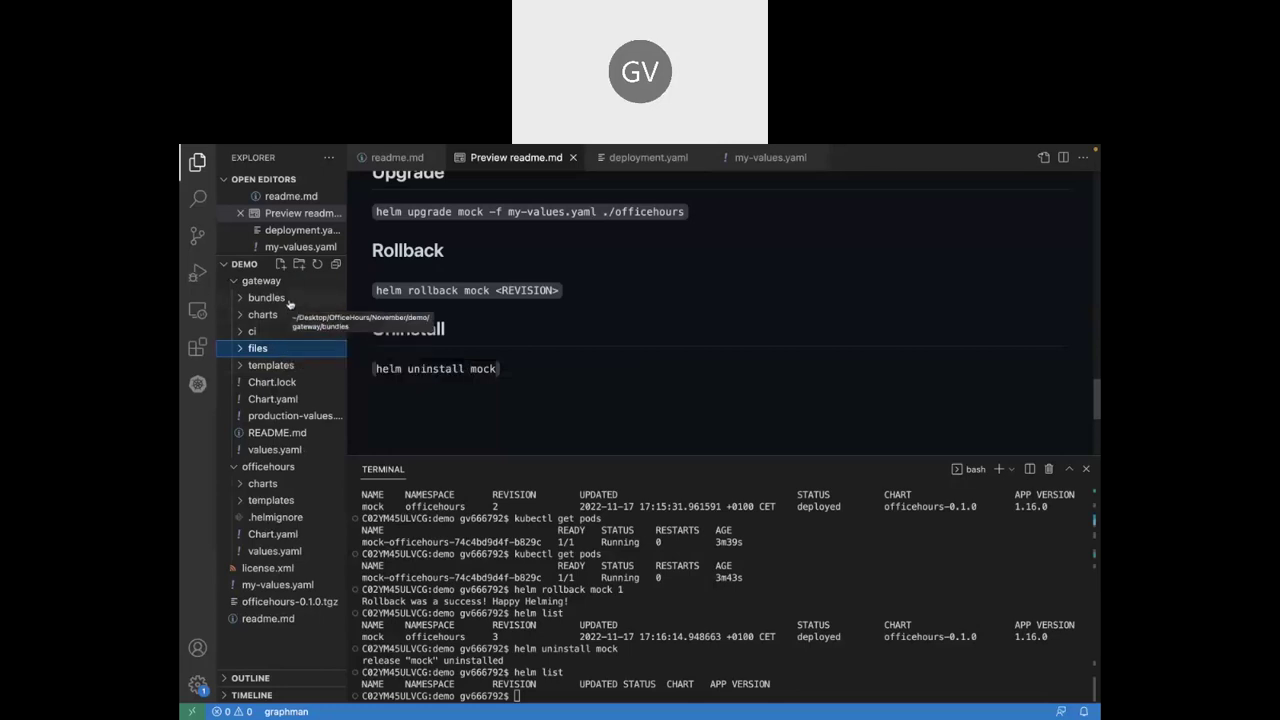
# Browse the gateway templates folder, then open gateway/Chart.yaml.
pyautogui.click(290, 366)
pyautogui.scroll(-5, 295, 413)
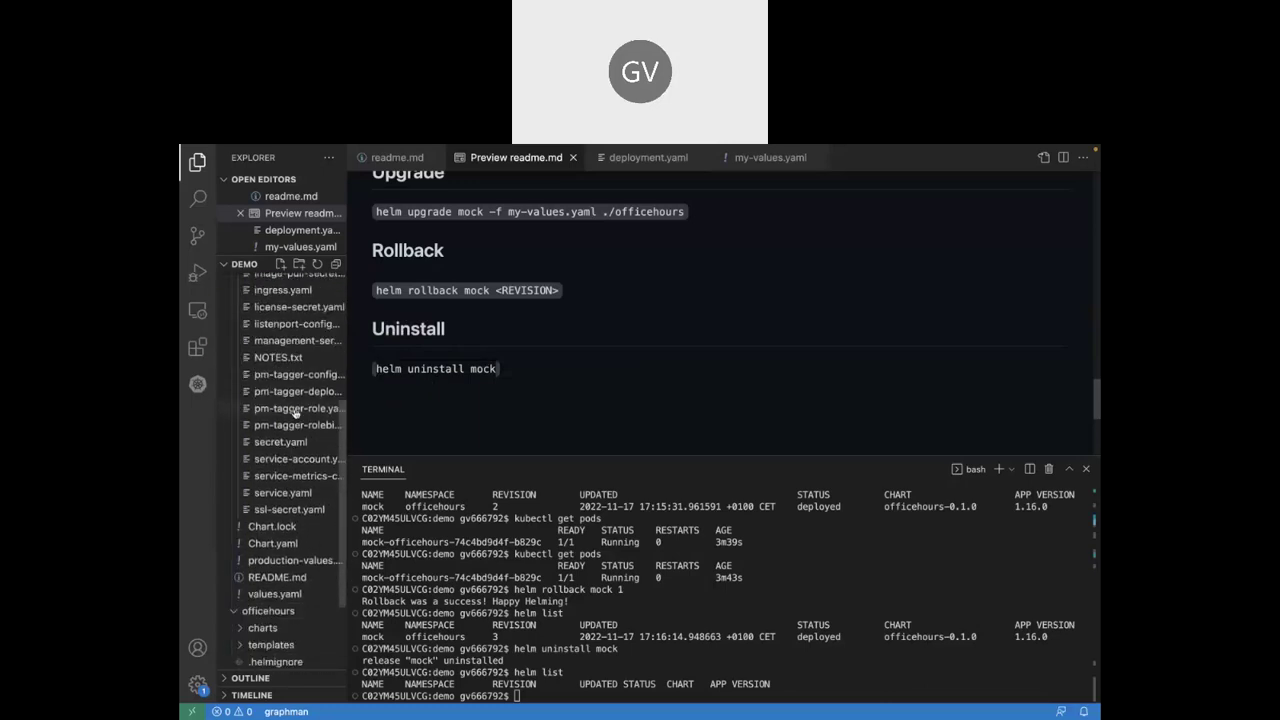
pyautogui.scroll(5, 295, 413)
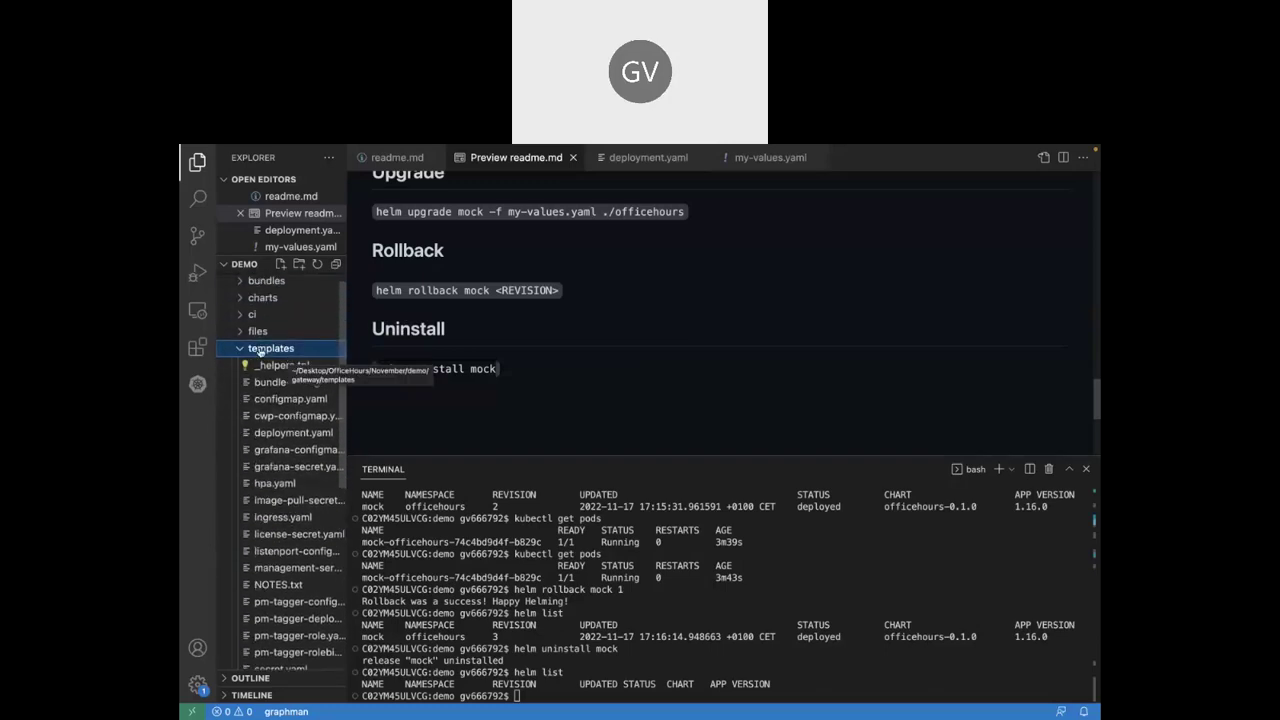
pyautogui.click(239, 351)
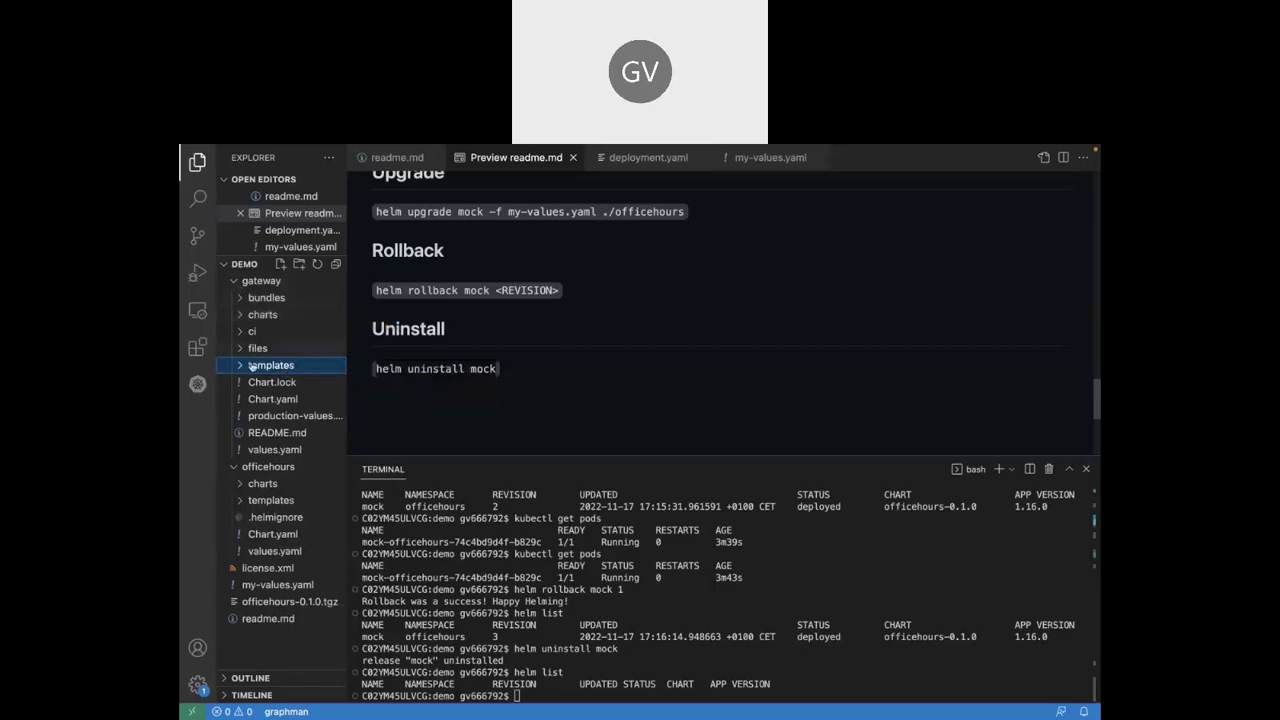
pyautogui.click(233, 281)
pyautogui.click(233, 284)
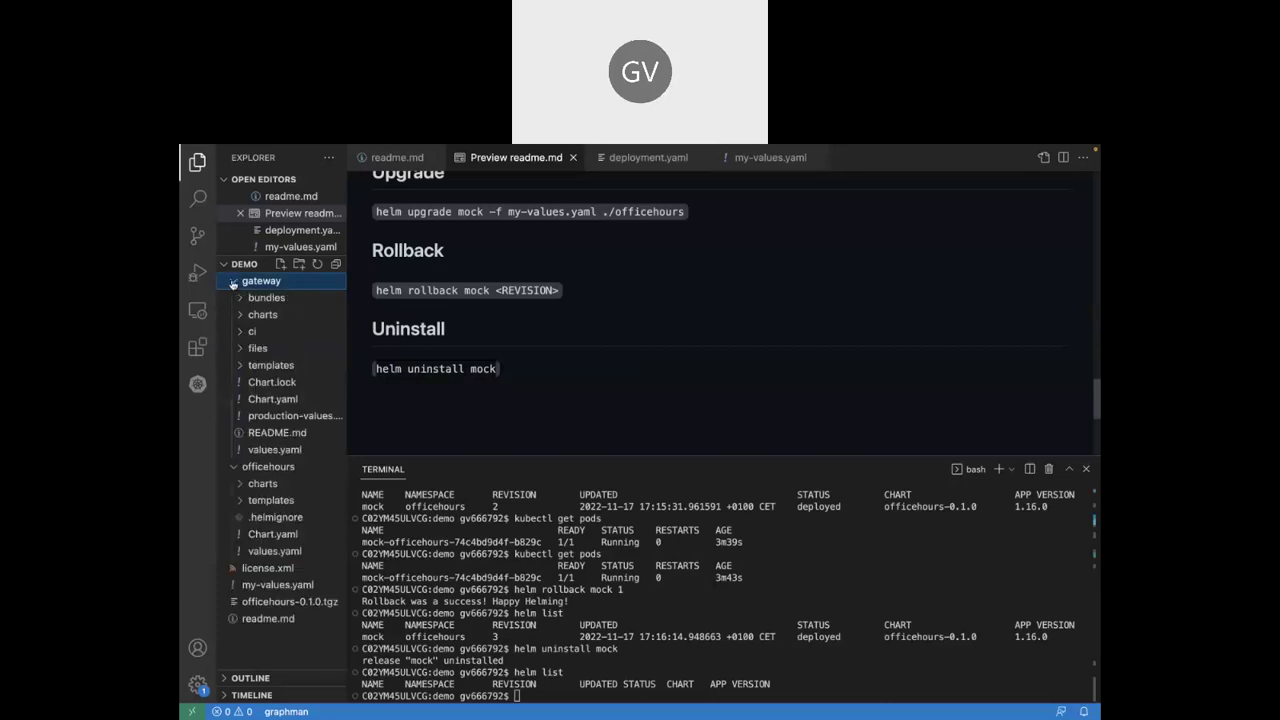
pyautogui.click(273, 400)
# Review Chart.yaml's hazelcast, influxdb, grafana and mysql dependencies, highlighting mysql's database.create condition.
pyautogui.scroll(-3, 491, 370)
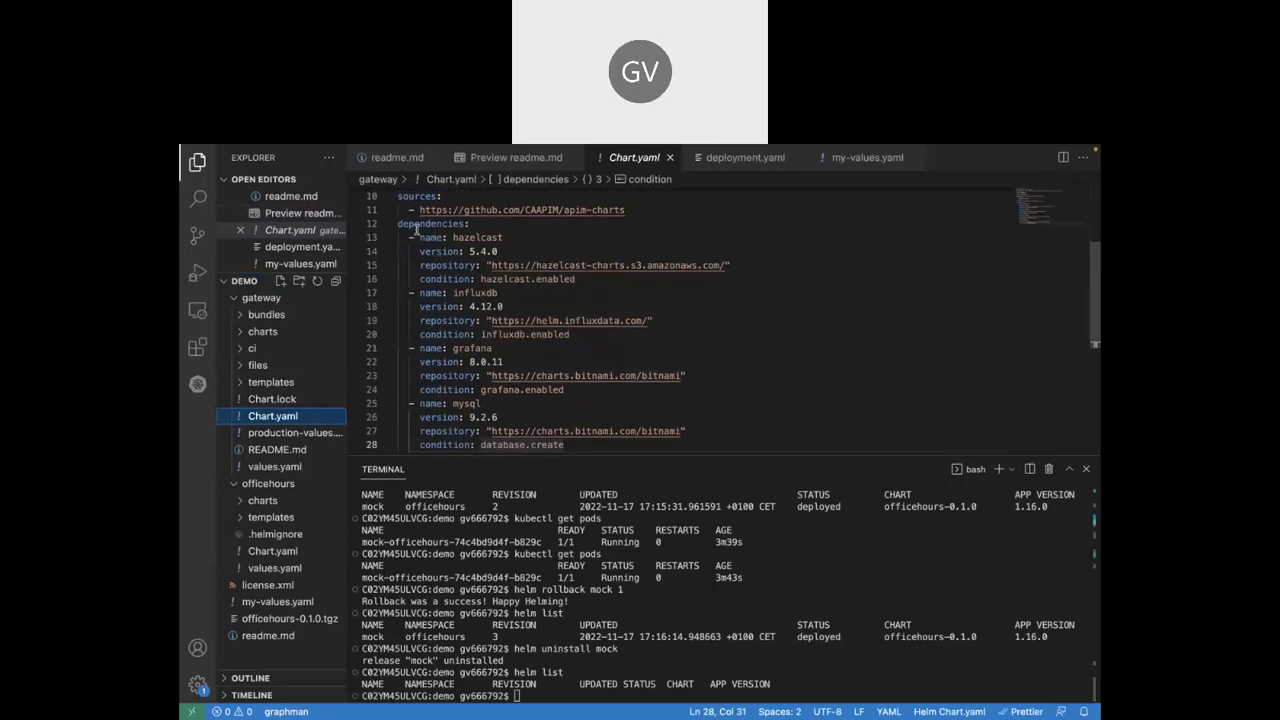
pyautogui.click(263, 331)
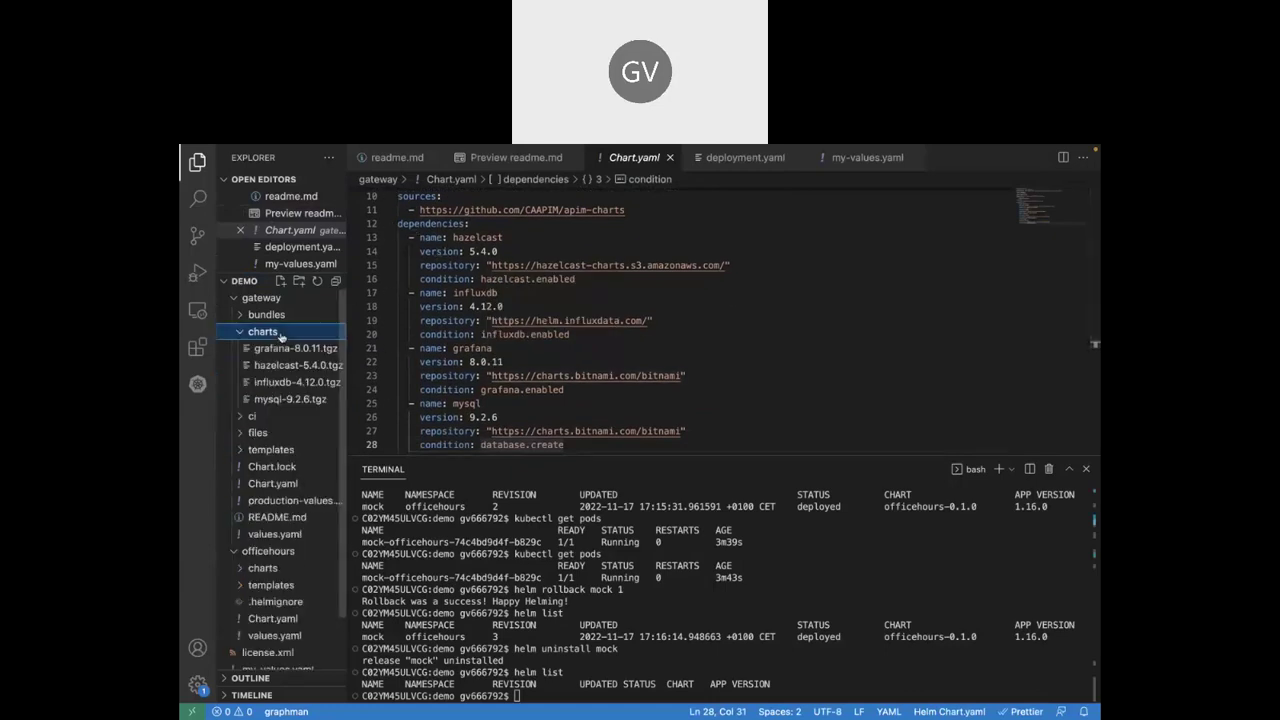
pyautogui.click(263, 331)
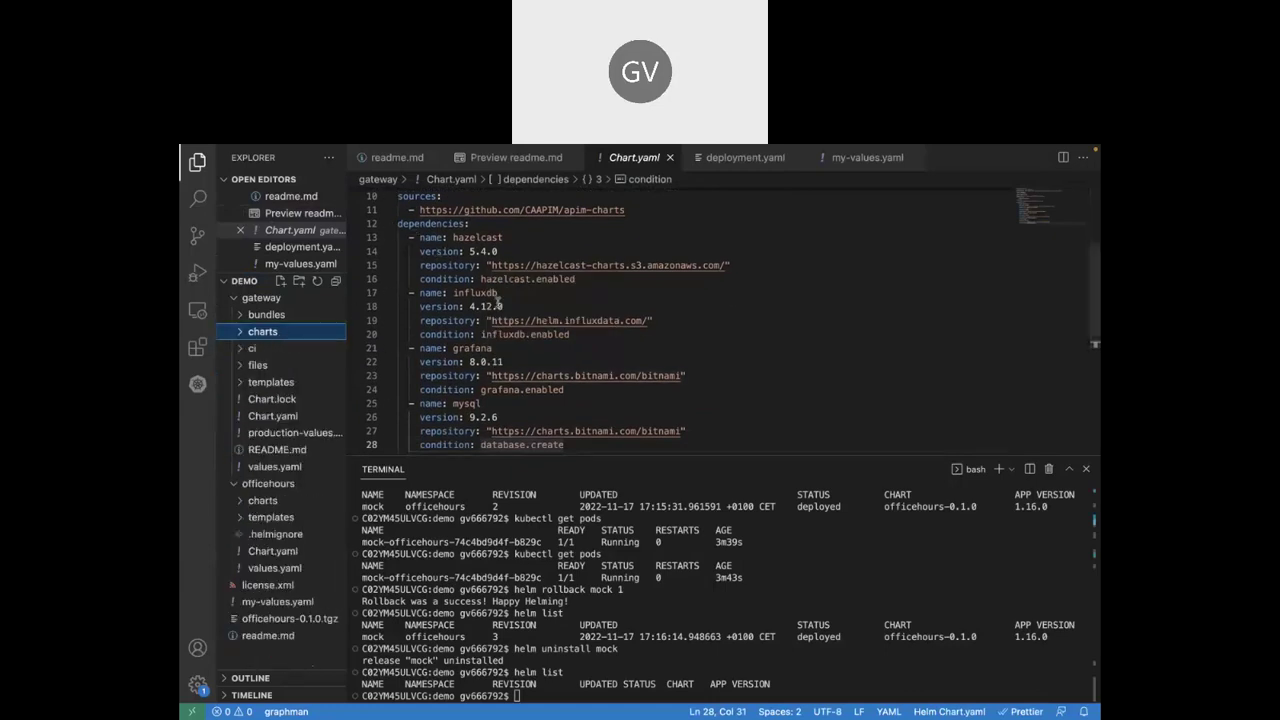
pyautogui.scroll(-1, 424, 222)
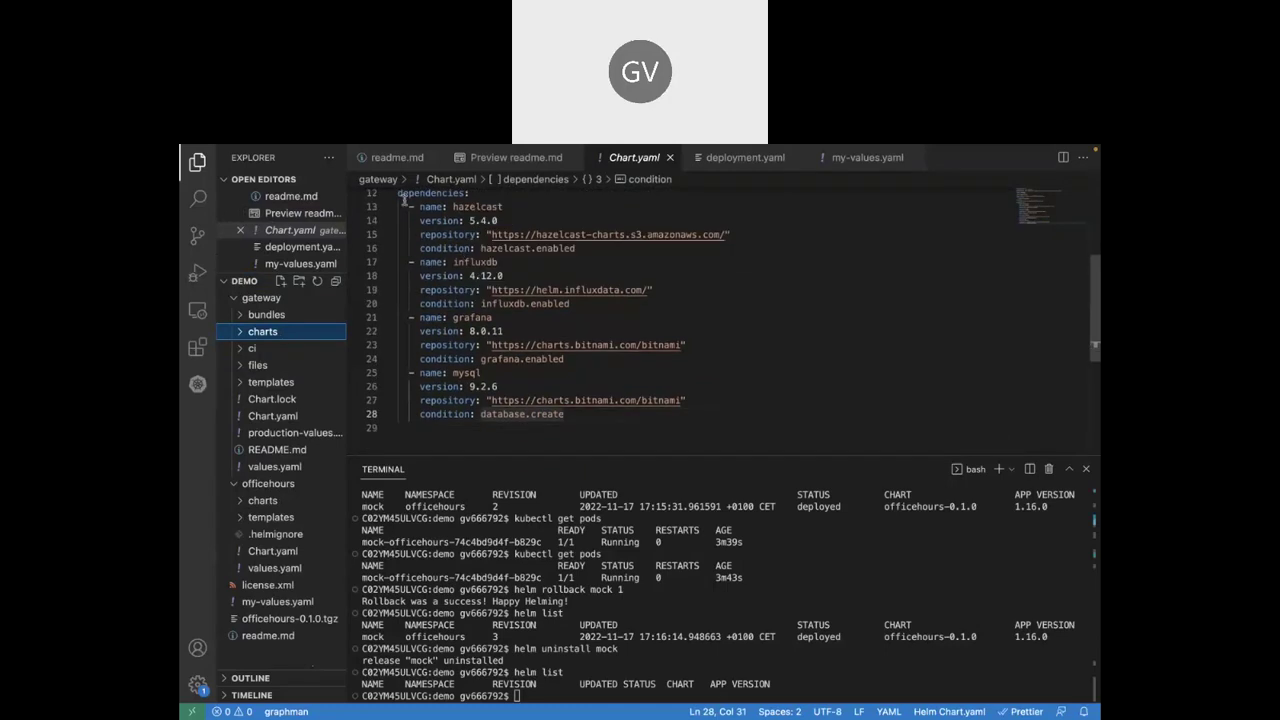
pyautogui.scroll(1, 441, 266)
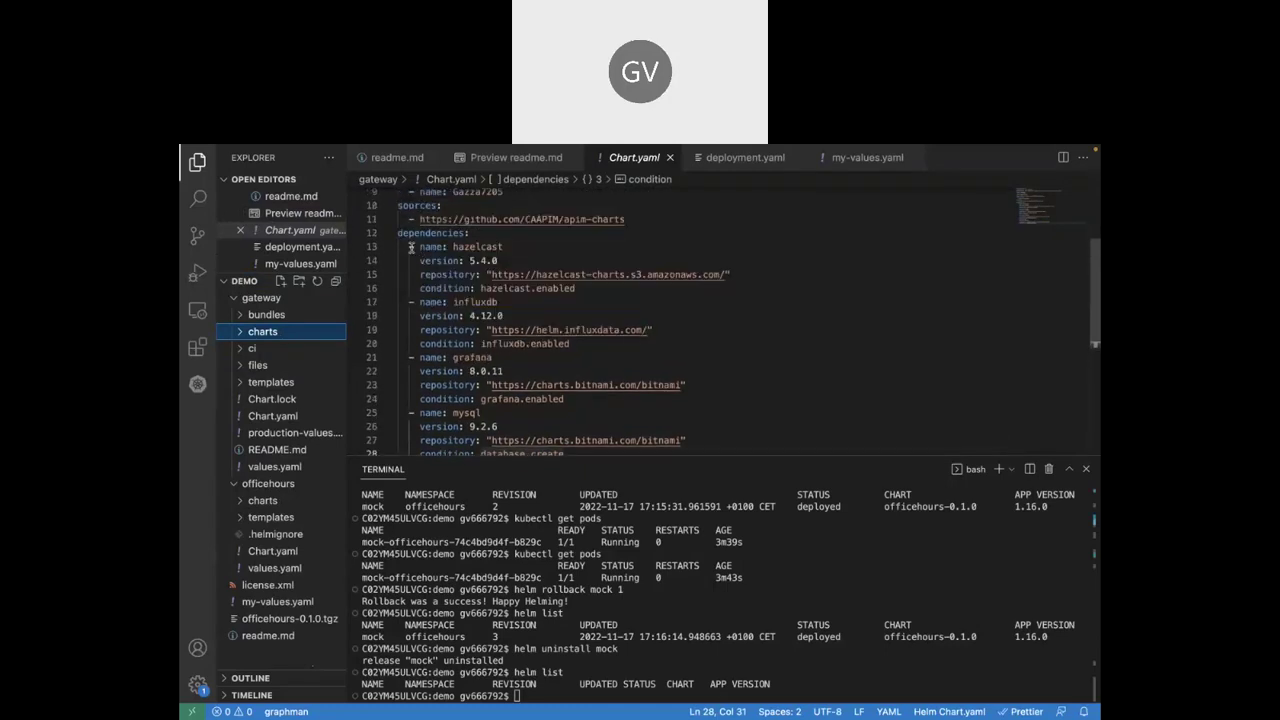
pyautogui.moveTo(400, 240)
pyautogui.scroll(-1, 625, 246)
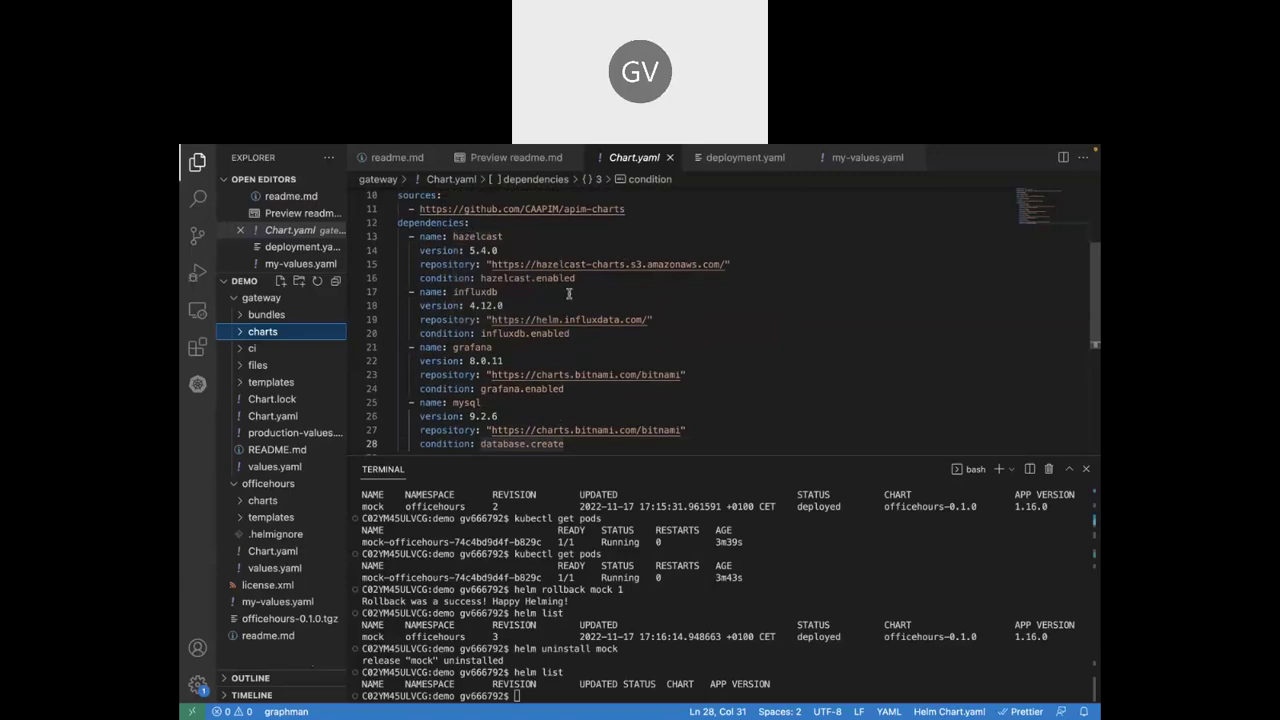
pyautogui.scroll(-1, 569, 293)
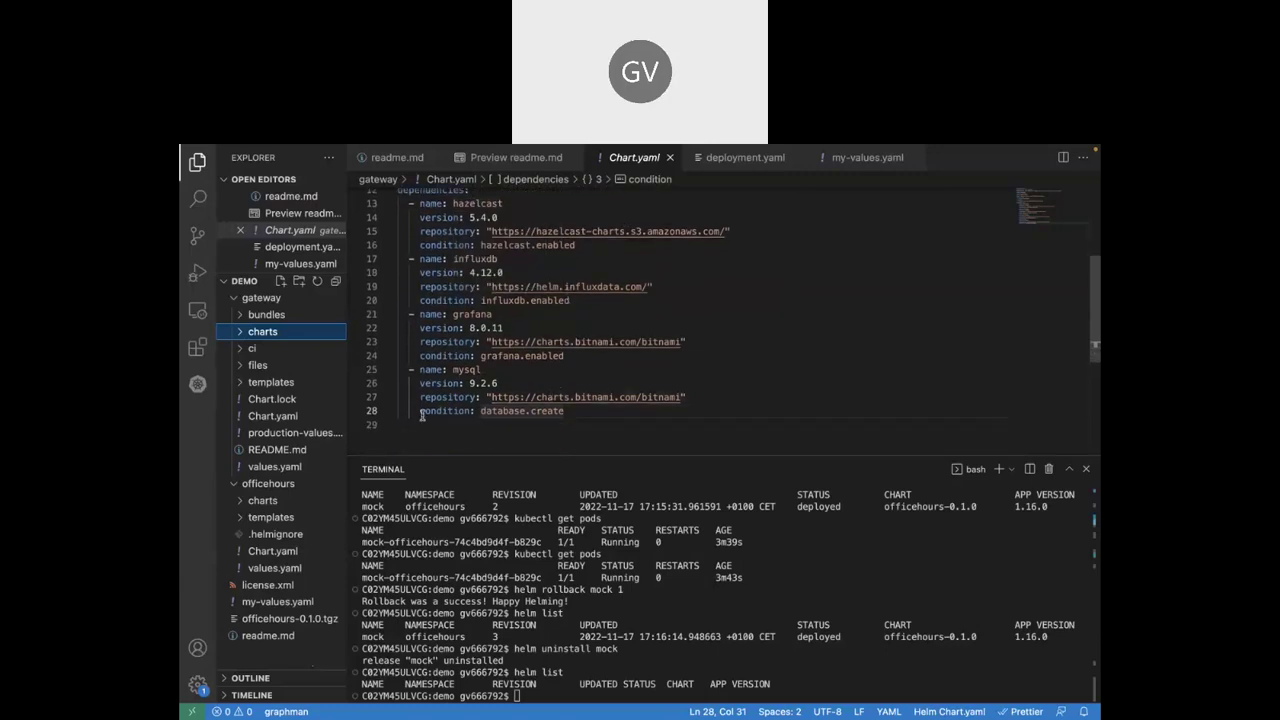
pyautogui.moveTo(419, 411); pyautogui.dragTo(569, 411)
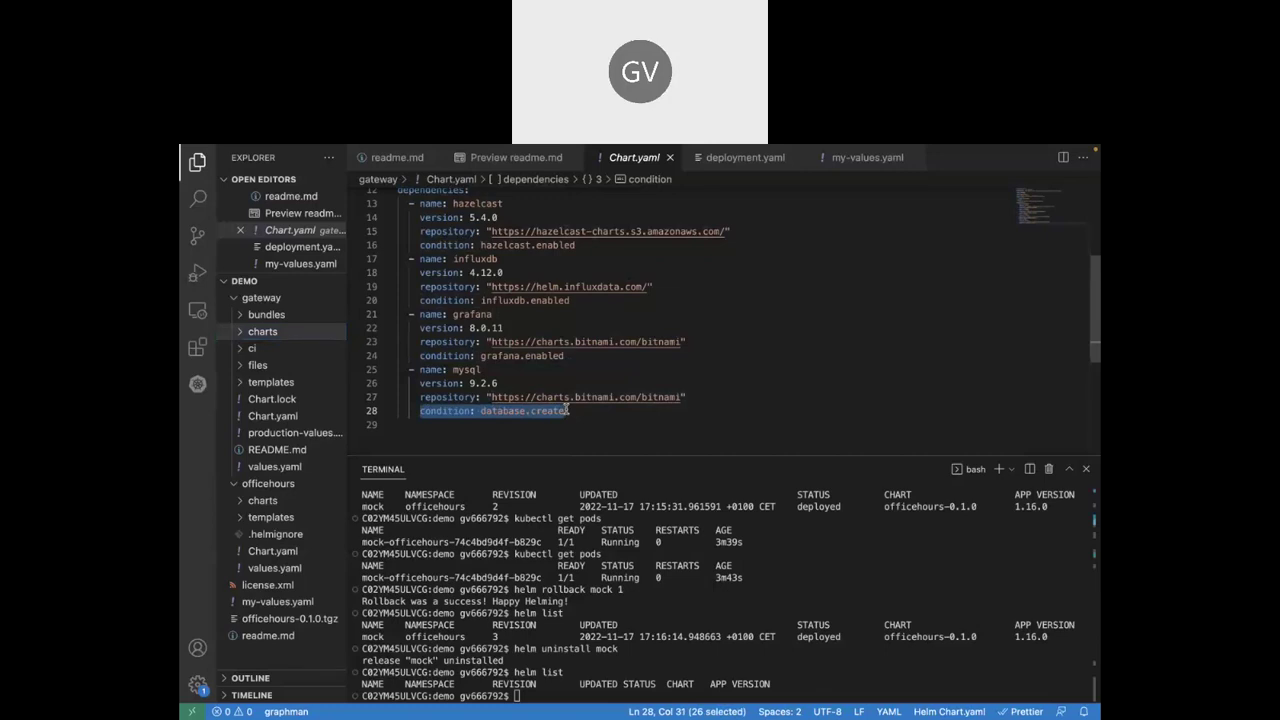
pyautogui.click(569, 411)
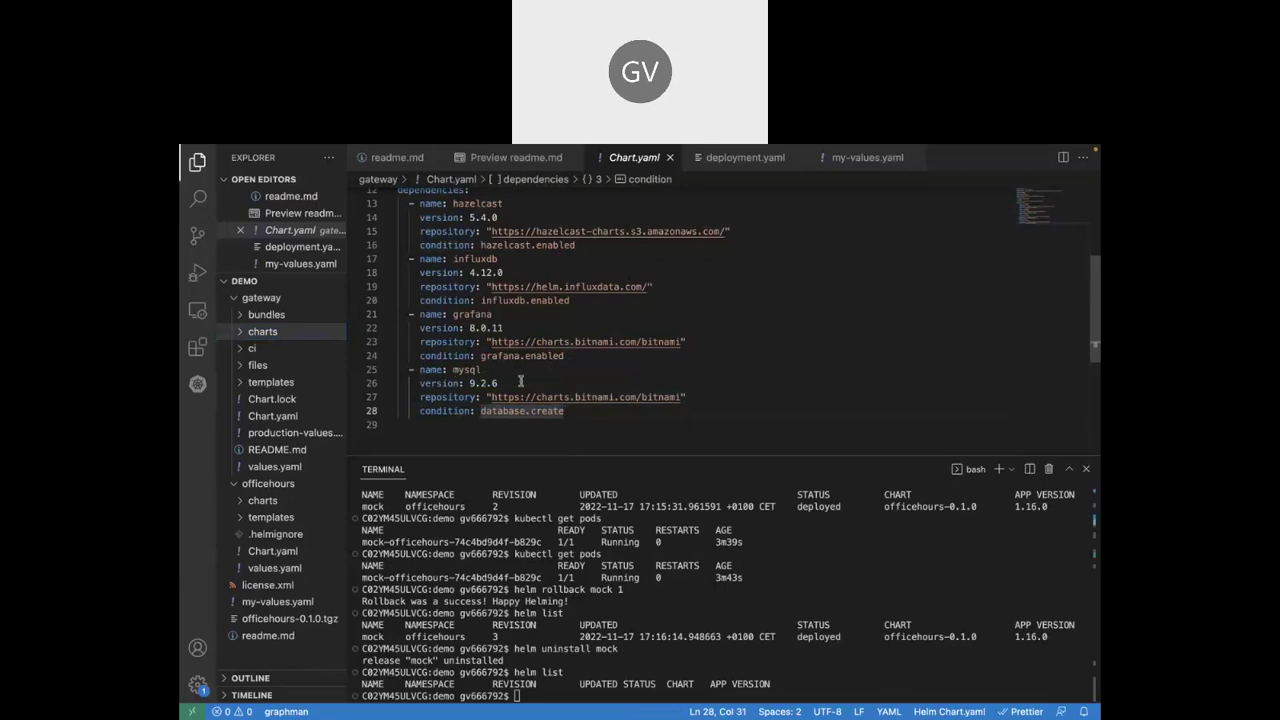
pyautogui.scroll(2, 520, 381)
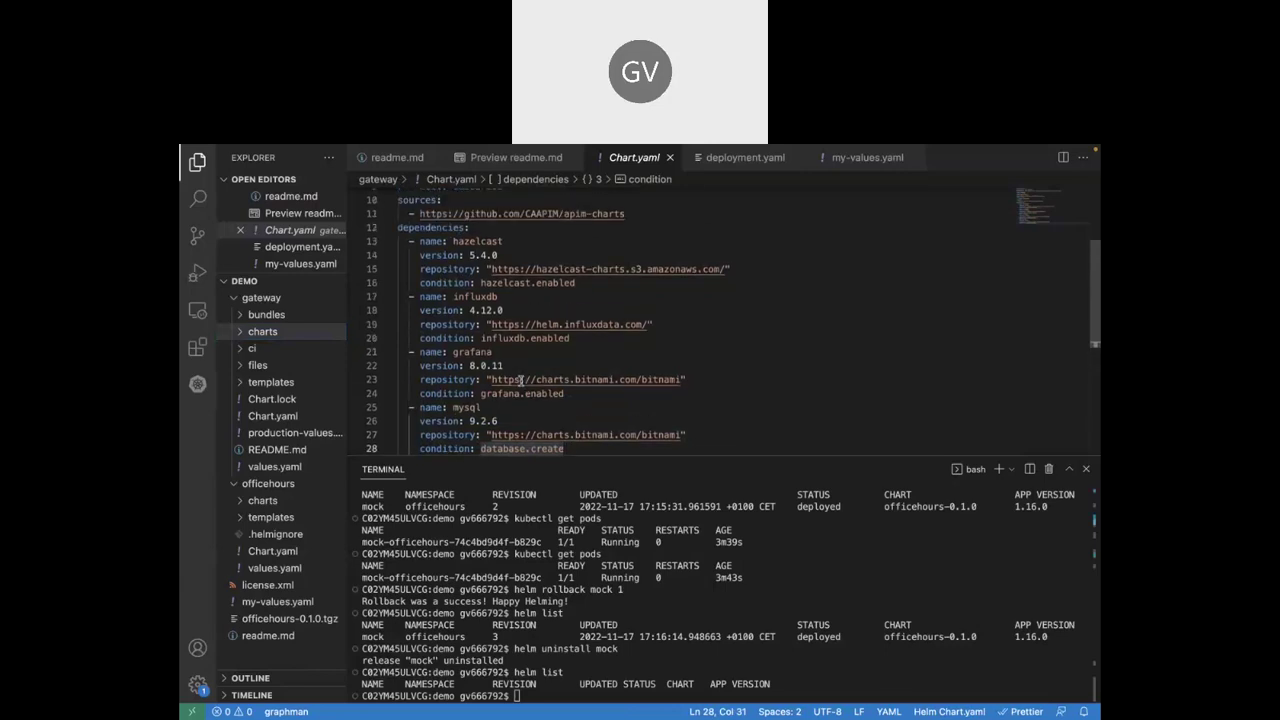